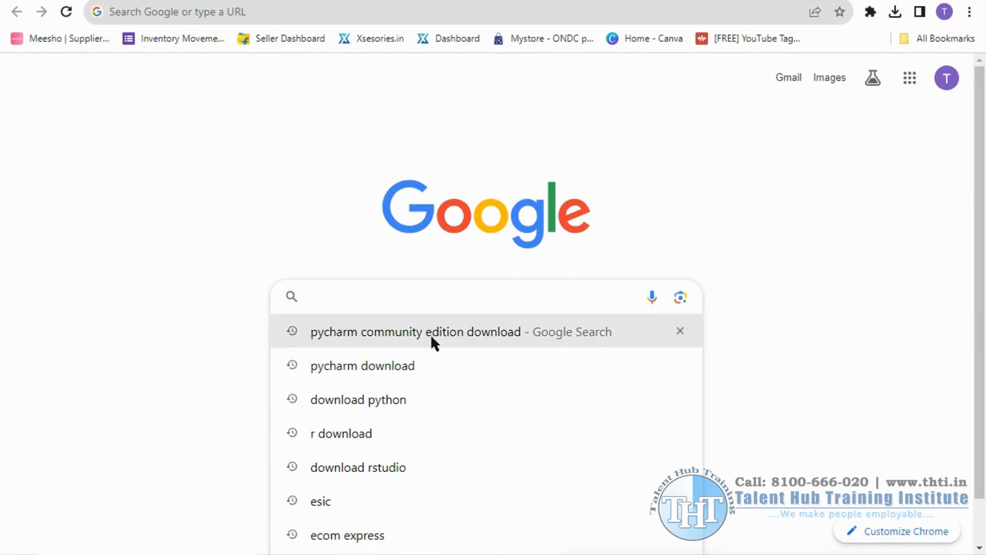
- Search Google for "download python", open the python.org downloads page and download Python 3.12.0 for Windows
click(396, 399)
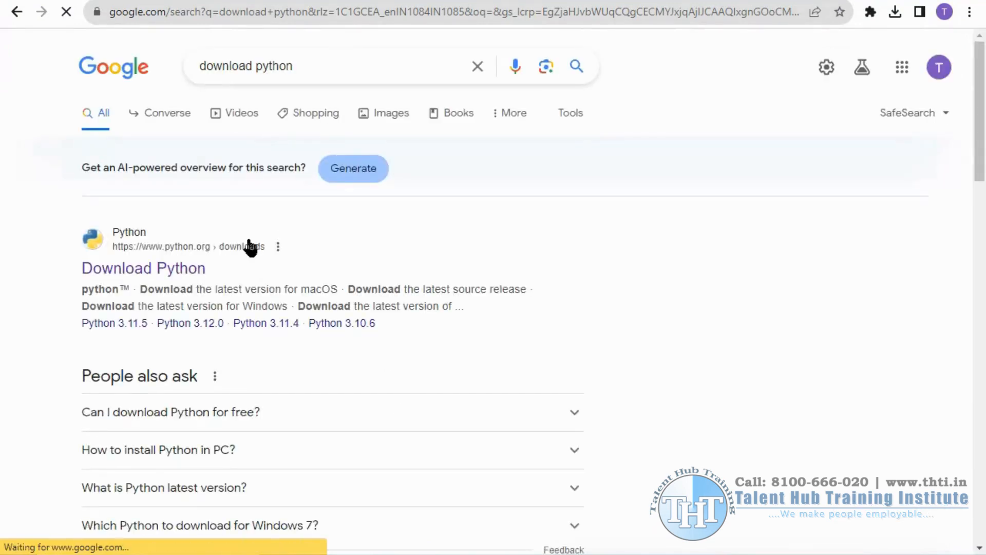
click(176, 271)
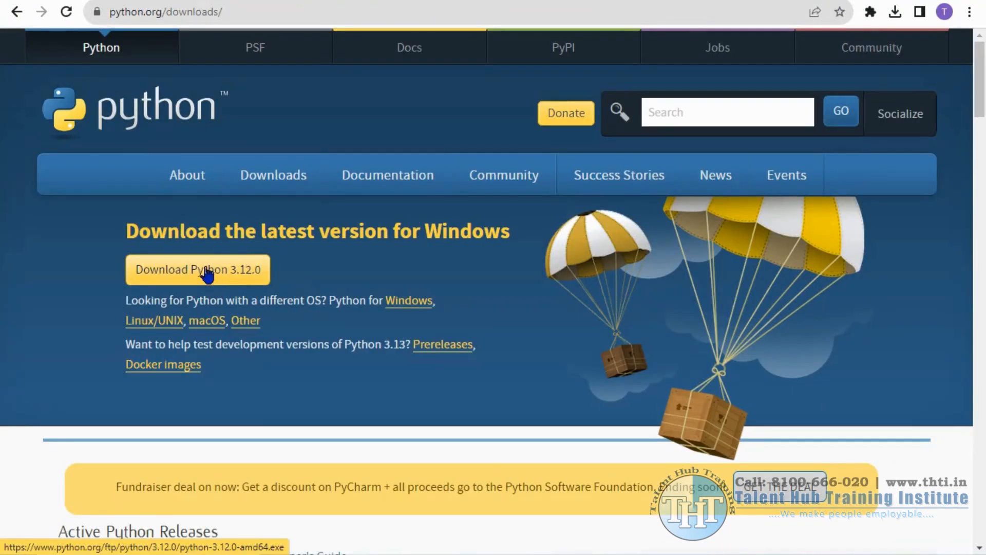
click(227, 267)
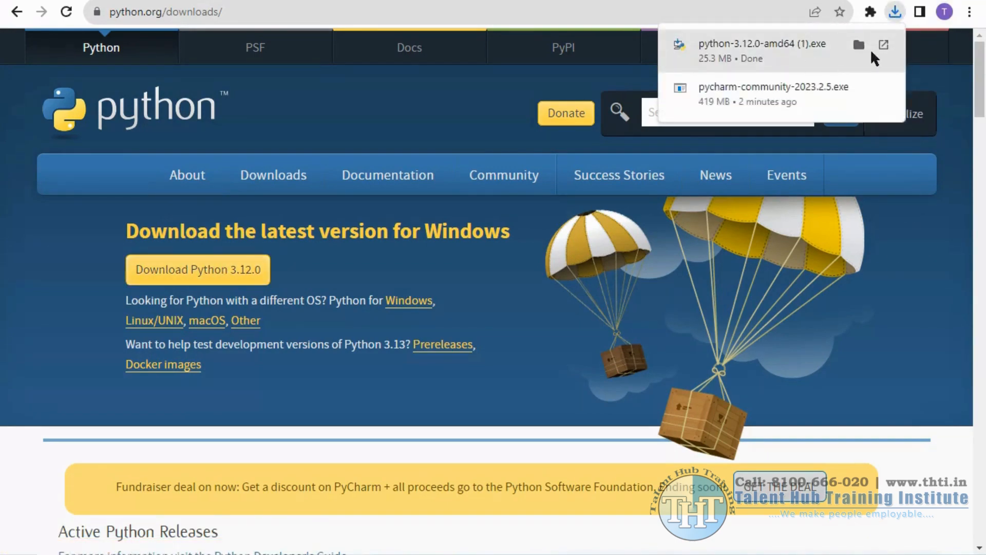
- Delete the duplicate python-3.12.0-amd64 (1) from the Downloads folder and install Python using the python-3.12.0-amd64 installer
click(859, 44)
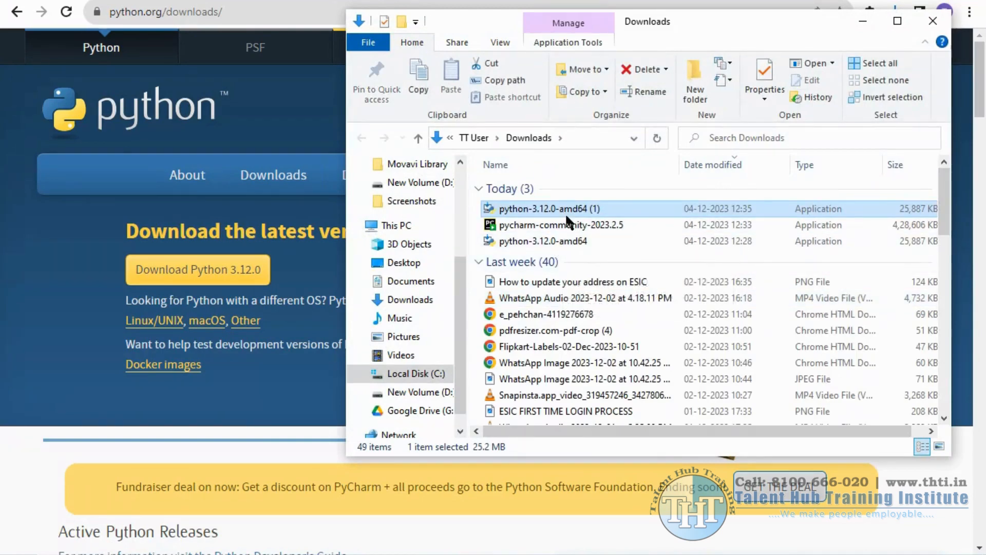
key(Delete)
double_click(563, 225)
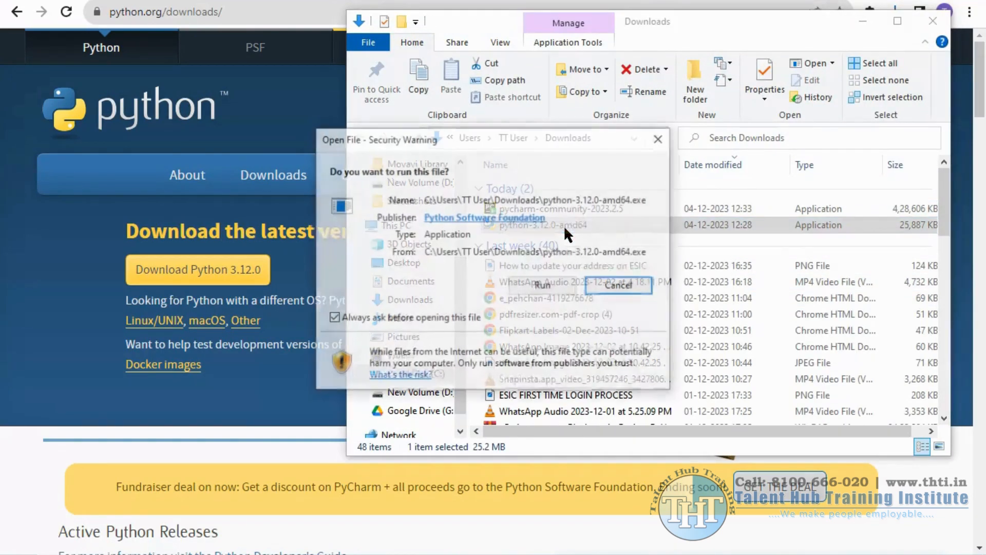
click(549, 284)
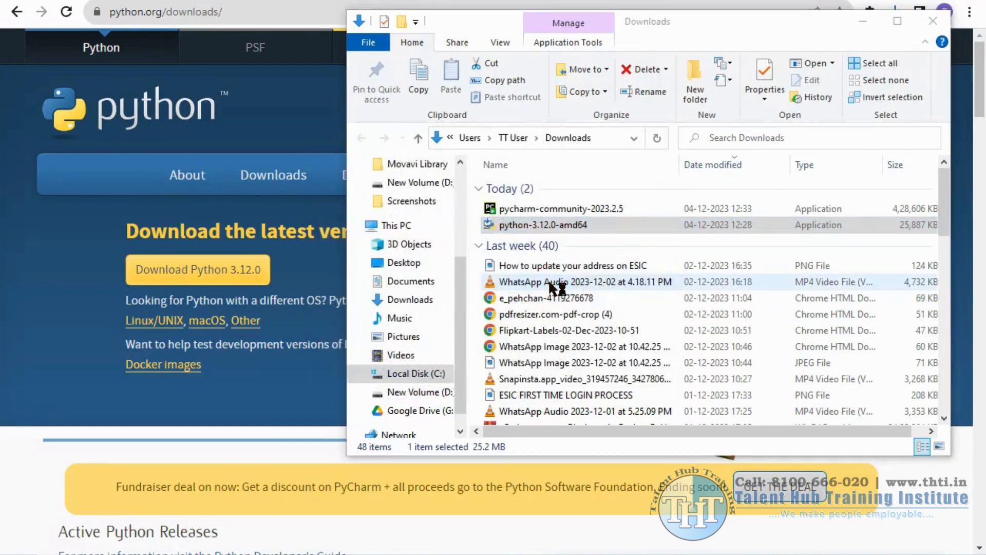
click(501, 232)
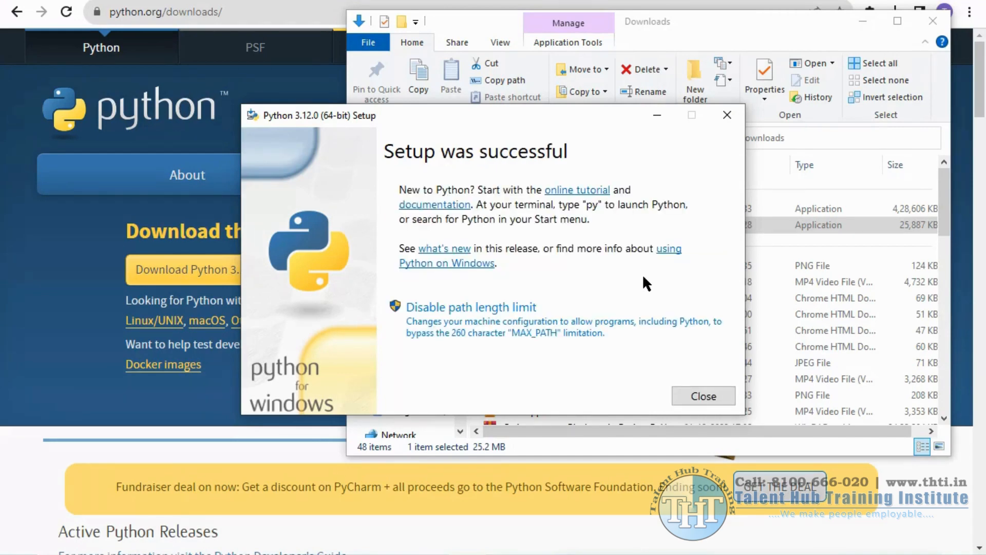
click(716, 396)
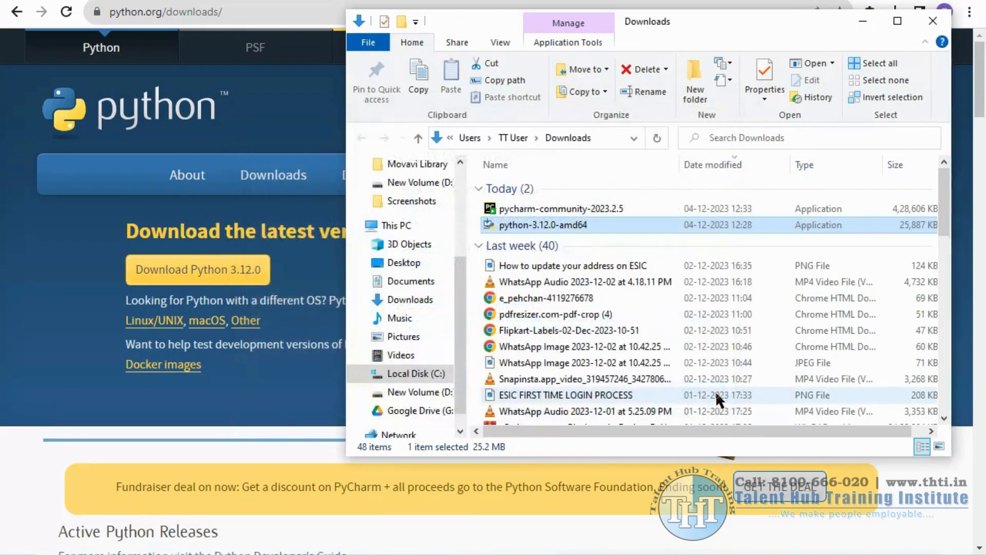
- Open Python 3.12 Module Docs (64-bit) to check the installation, and close its window
key(super)
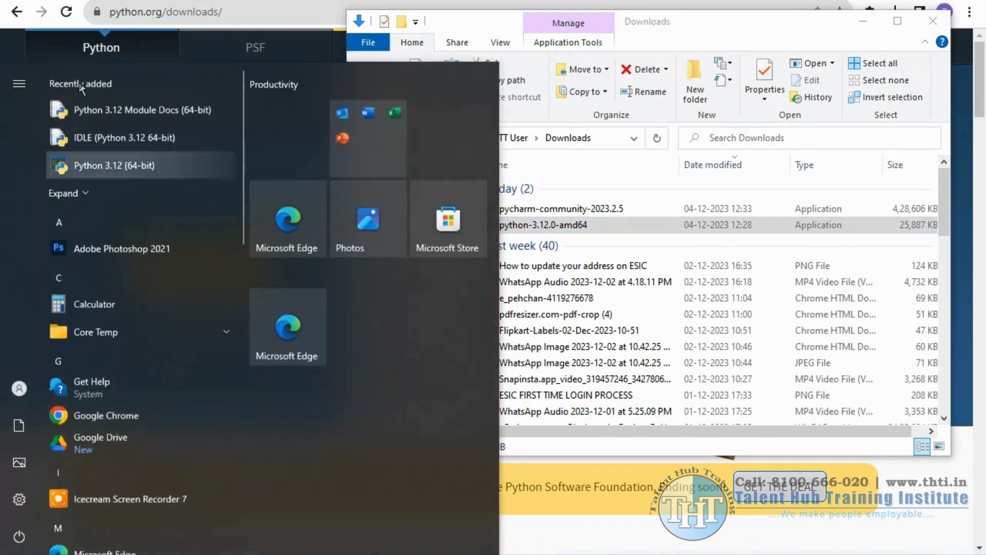
click(101, 110)
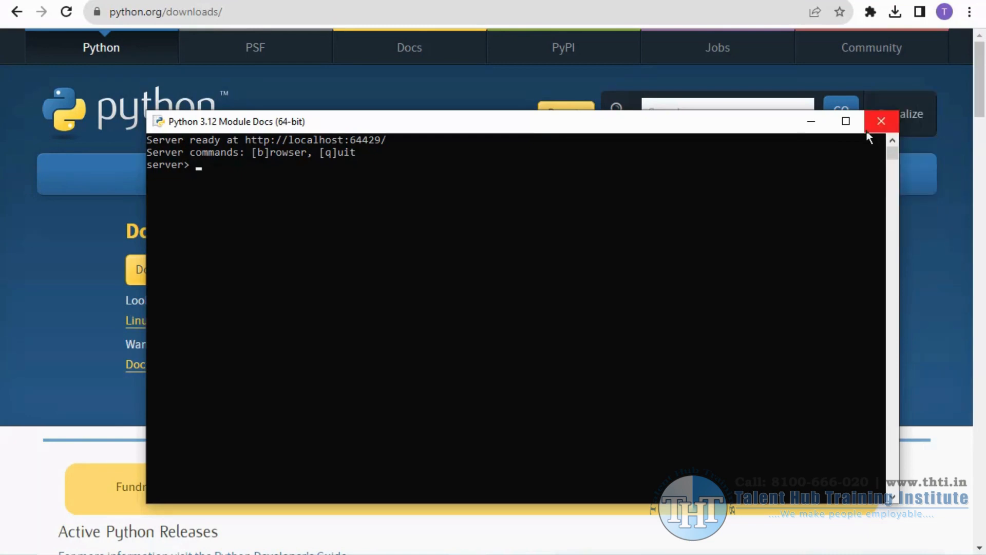
click(881, 121)
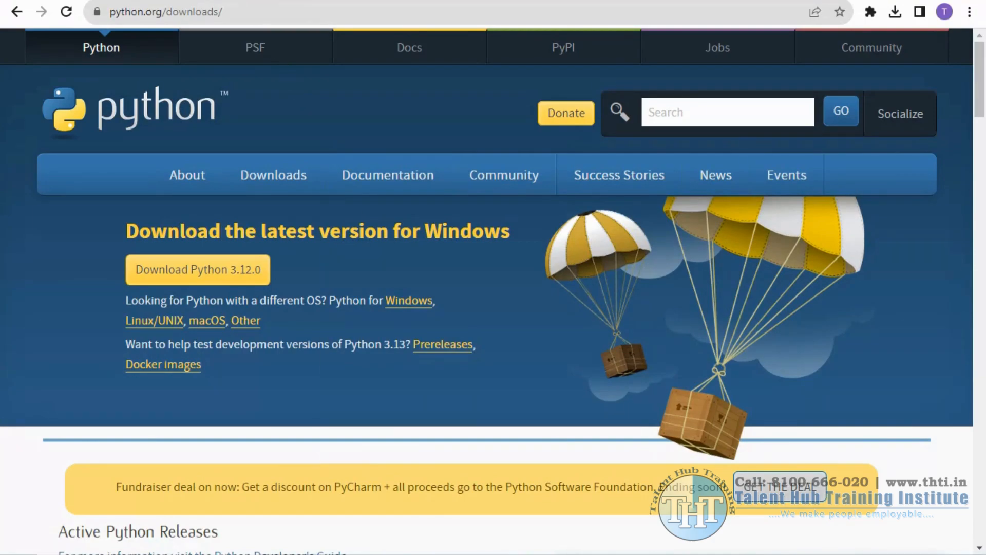
- Search Google for "pycharm download" in a new browser tab and open the JetBrains PyCharm download page
key(ctrl+t)
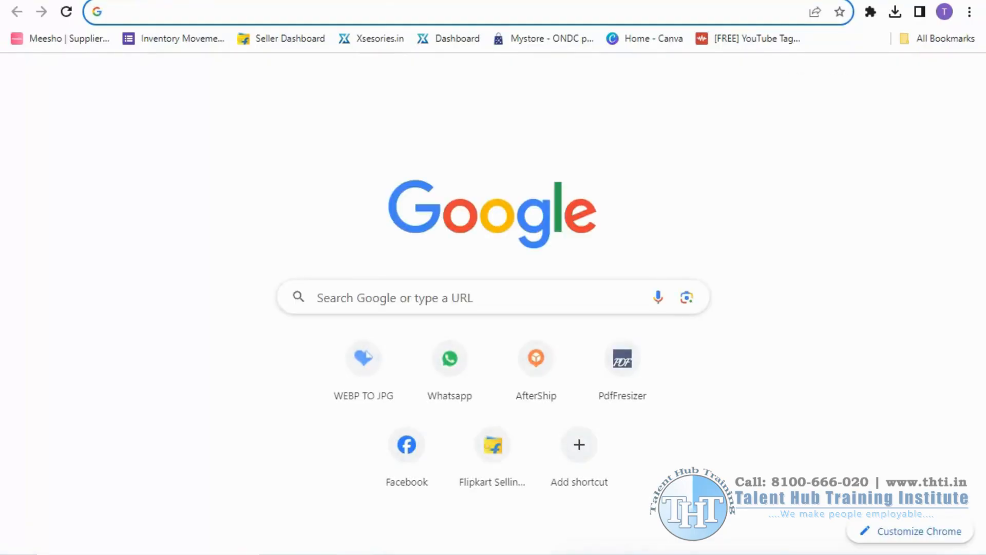
click(440, 298)
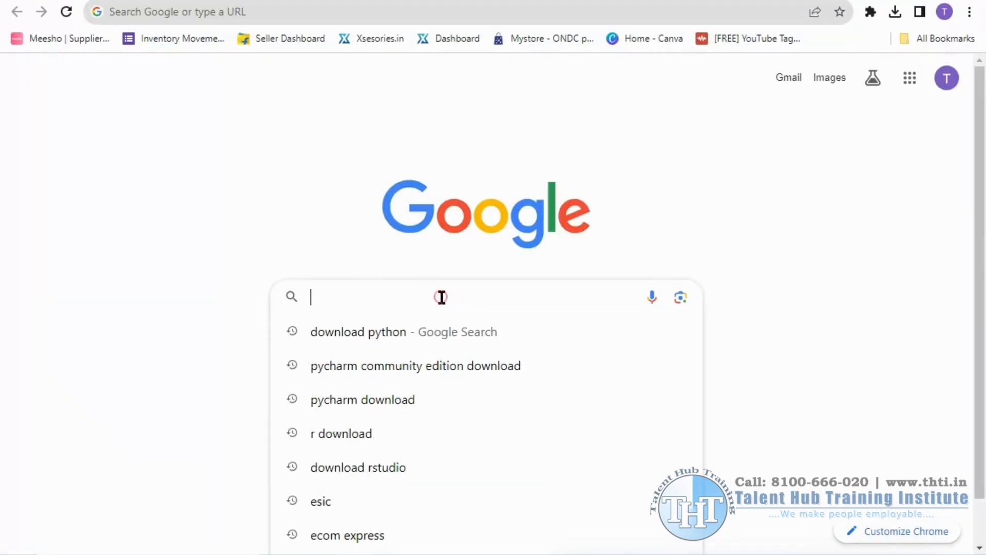
click(432, 400)
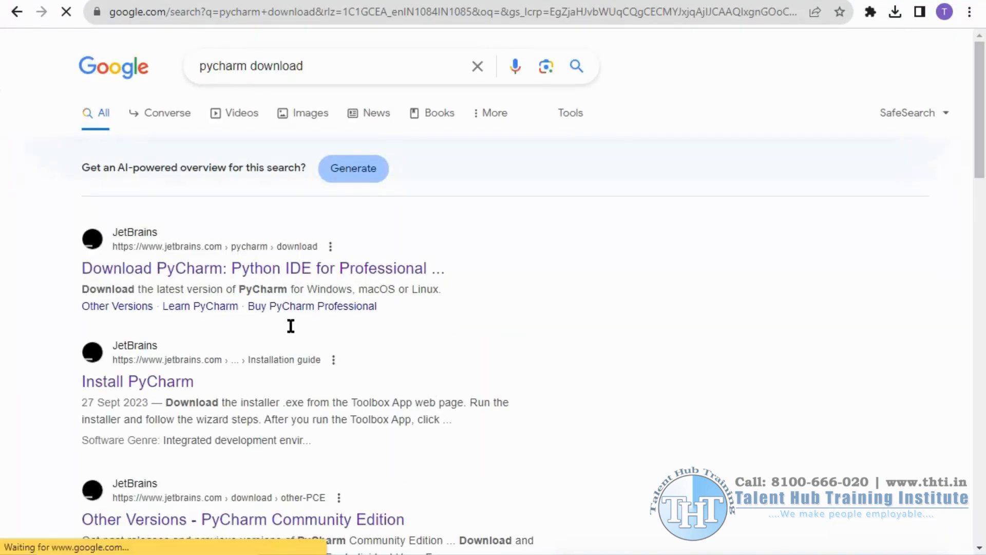
click(241, 270)
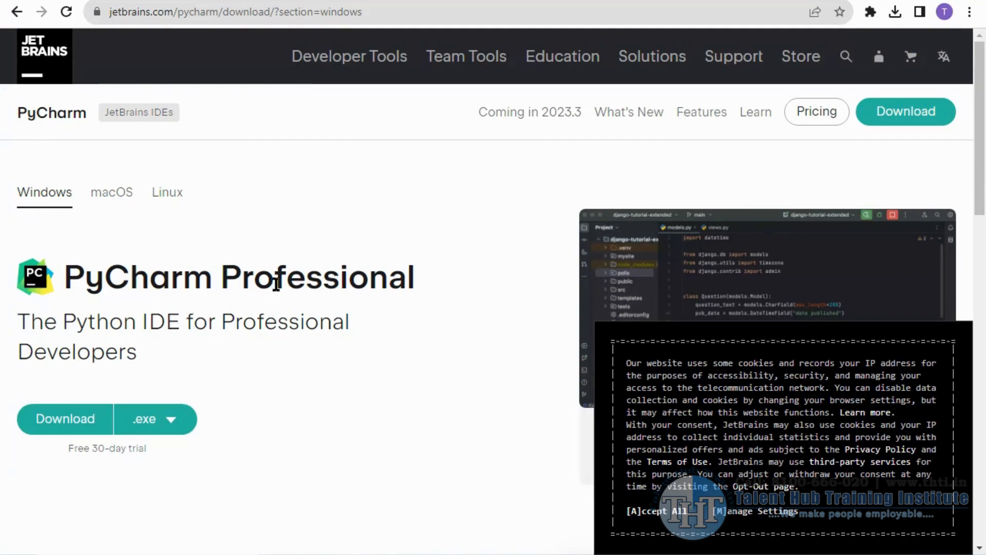
- Download the Windows .exe installer of the free PyCharm Community Edition
scroll(180, 370, down, 12)
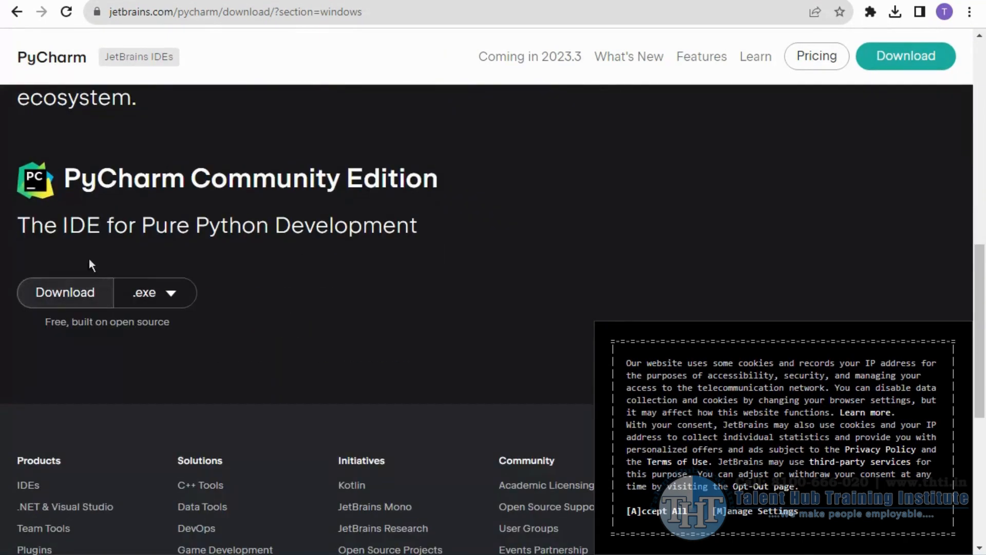
scroll(464, 195, up, 10)
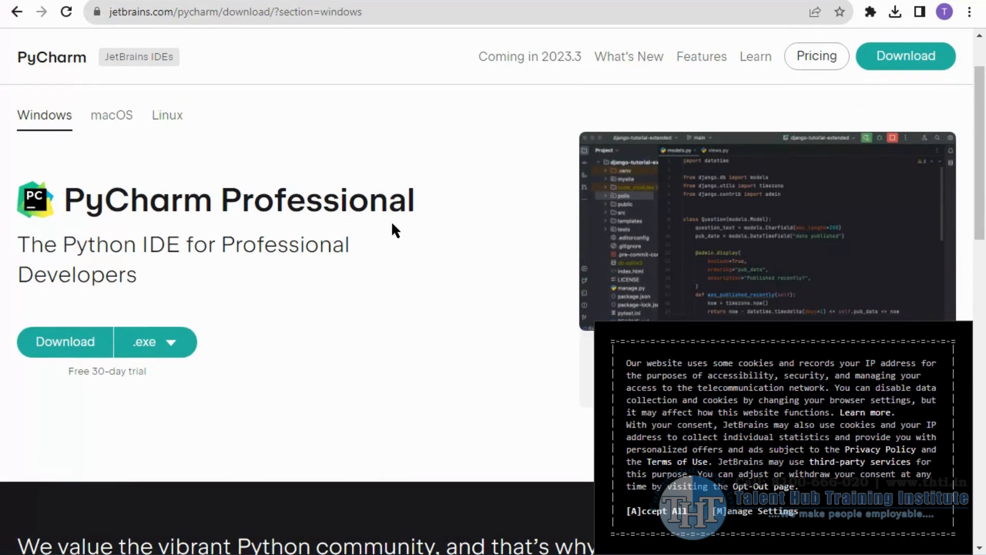
scroll(343, 323, down, 9)
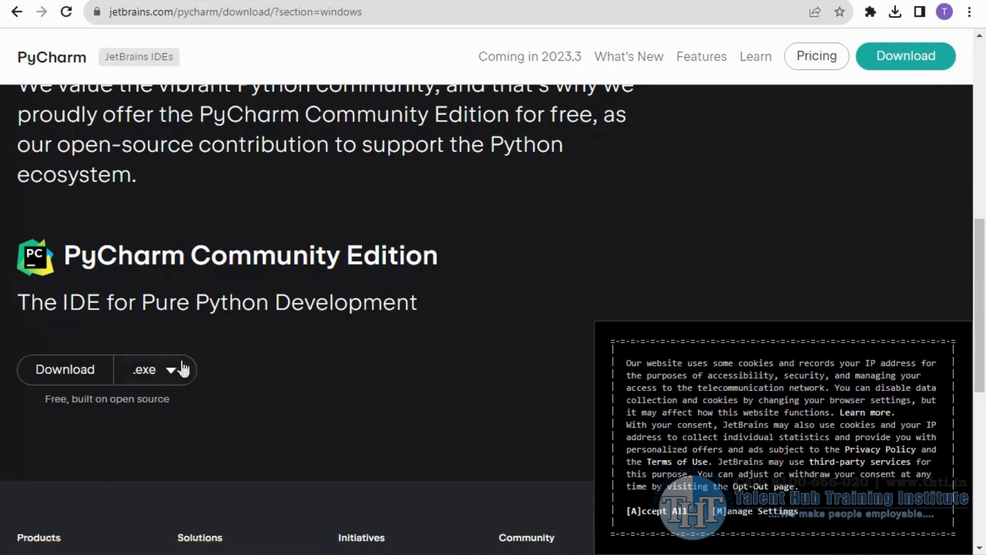
click(107, 369)
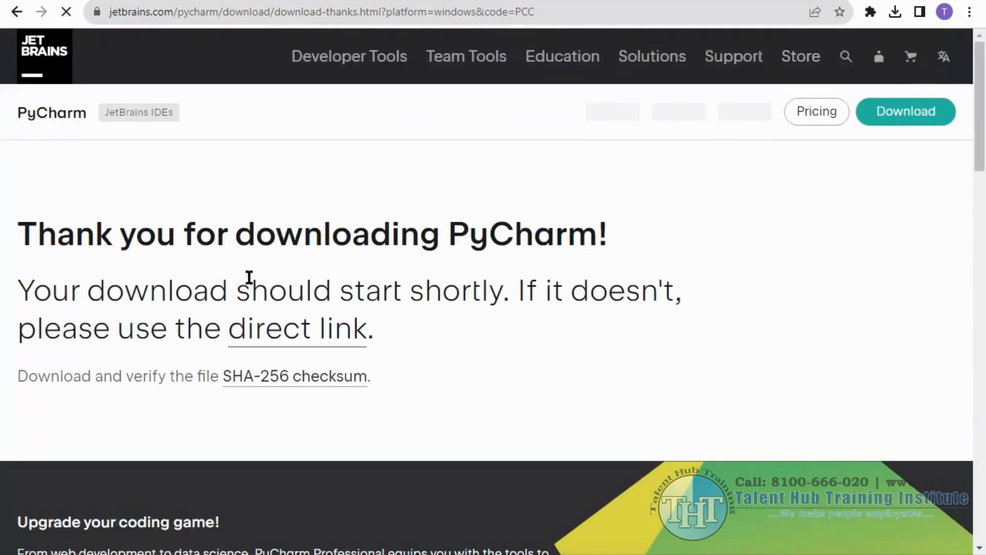
- Cancel the duplicate PyCharm download and run the already downloaded pycharm-community-2023.2.5.exe, allowing it to make changes
click(895, 11)
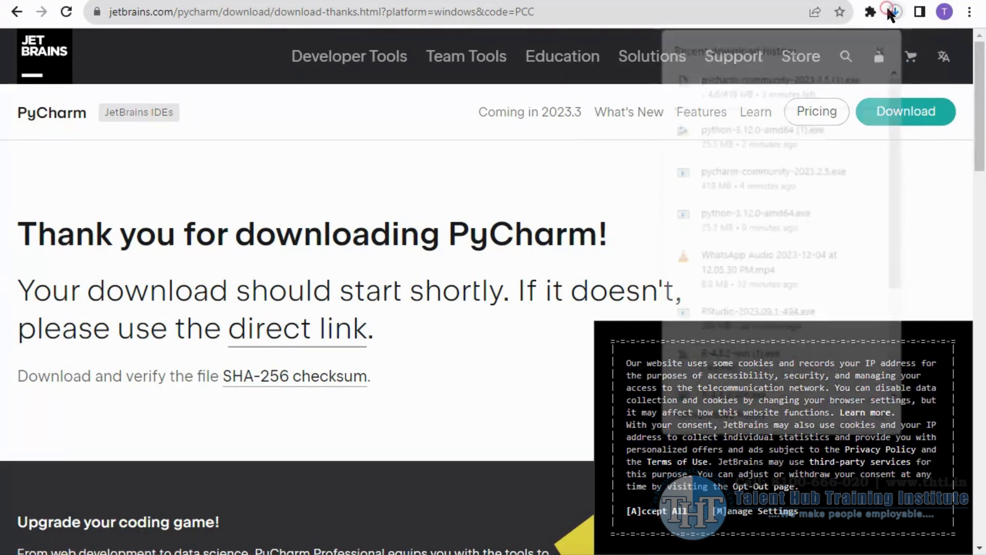
click(874, 75)
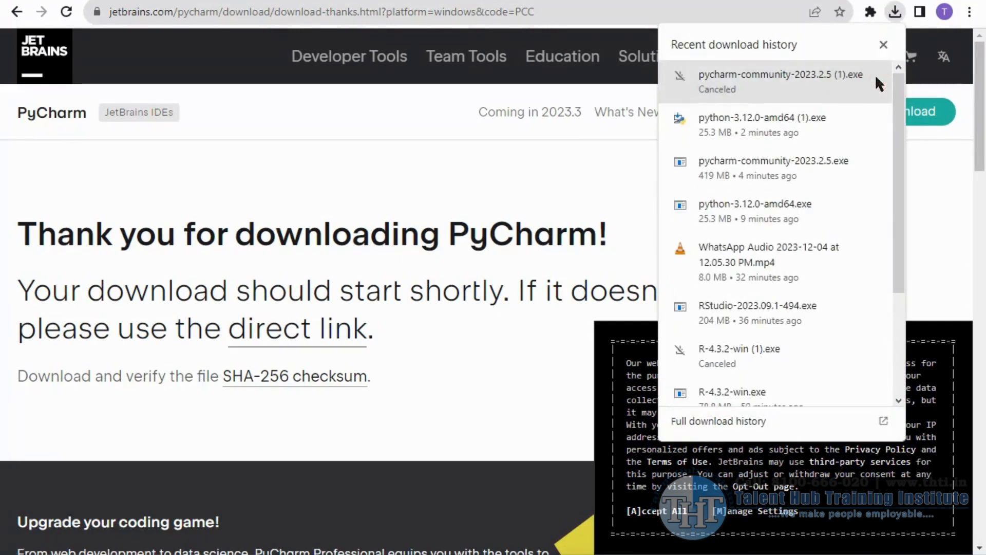
click(762, 162)
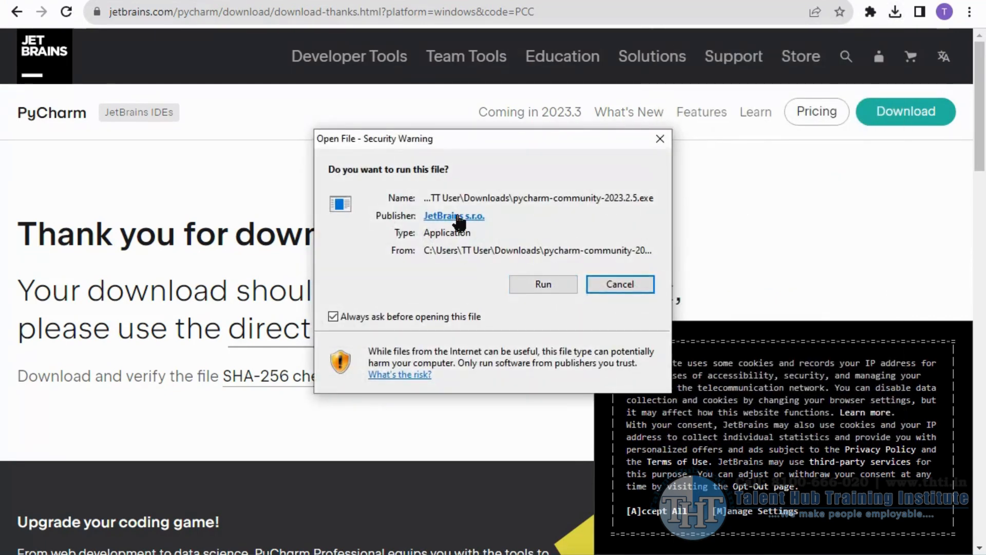
click(545, 292)
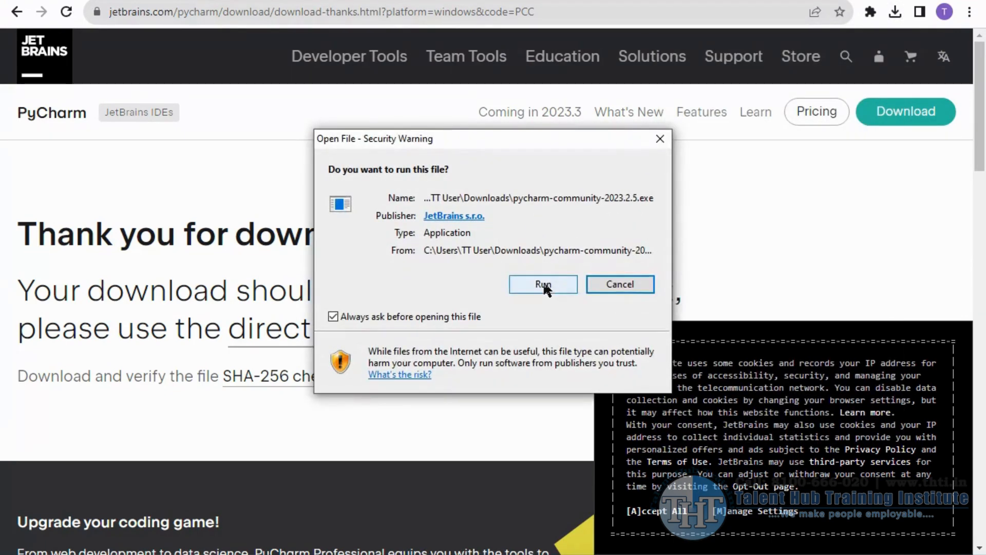
click(610, 282)
click(556, 286)
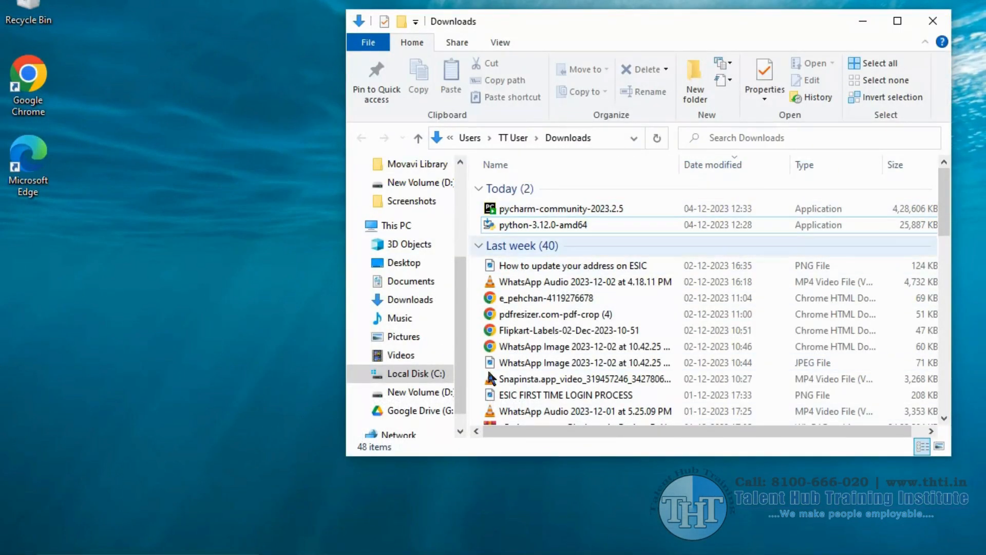
mouse_move(468, 554)
click(449, 497)
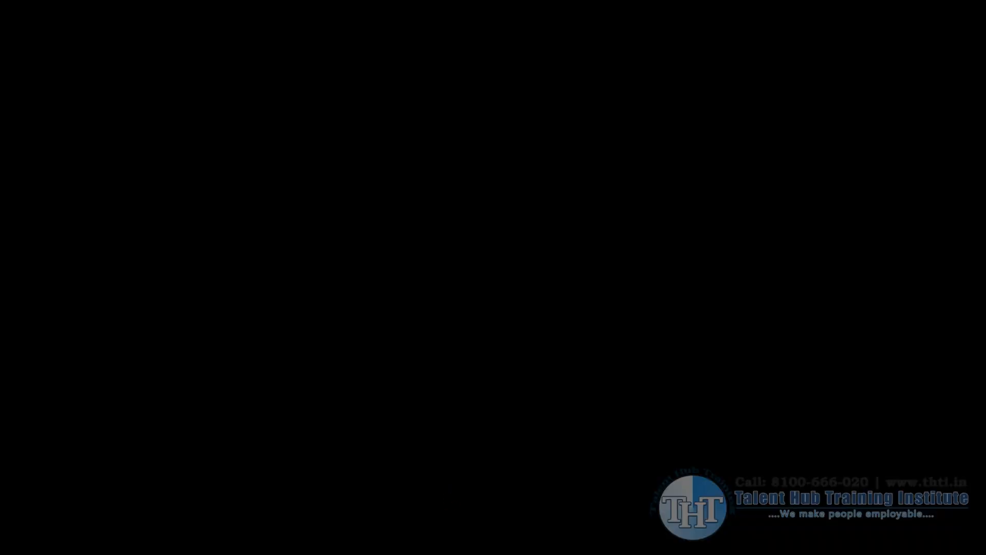
click(412, 372)
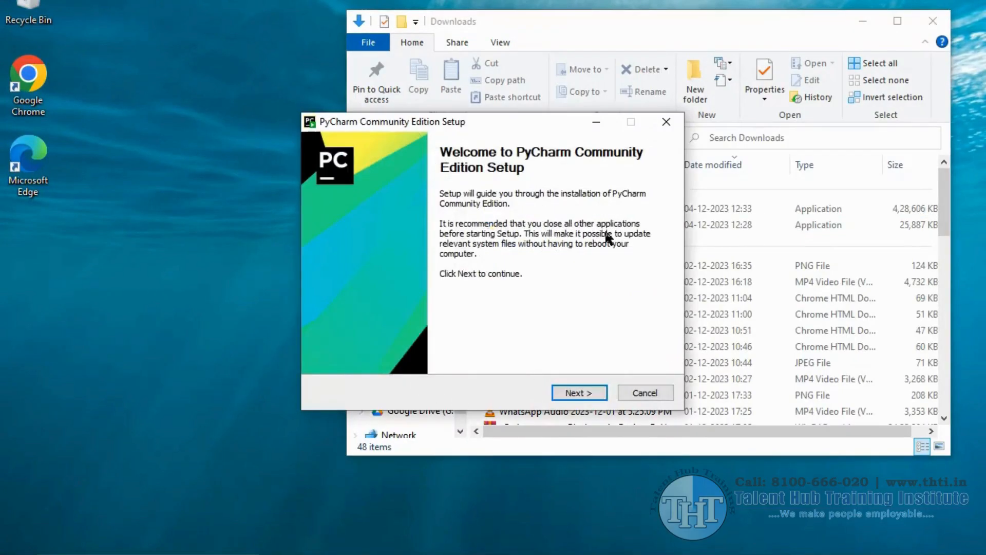
- Install PyCharm Community Edition in the default folder with a desktop shortcut and the JetBrains Start Menu folder
click(575, 392)
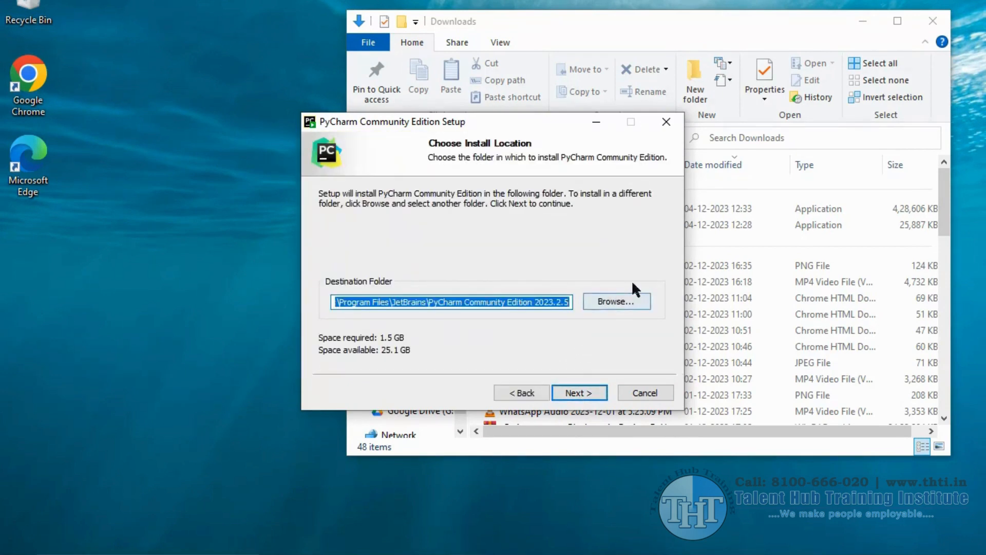
click(589, 392)
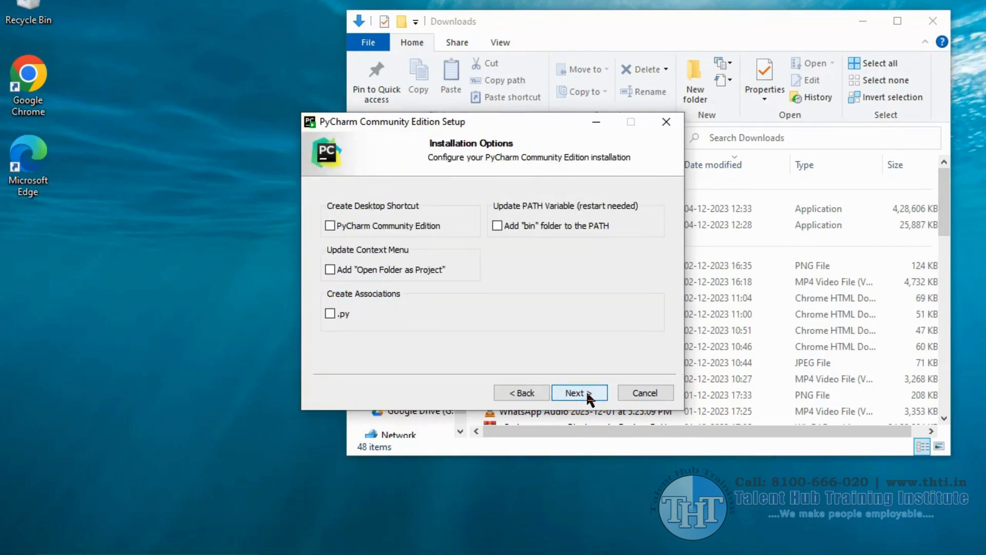
click(330, 225)
click(582, 394)
scroll(531, 326, down, 2)
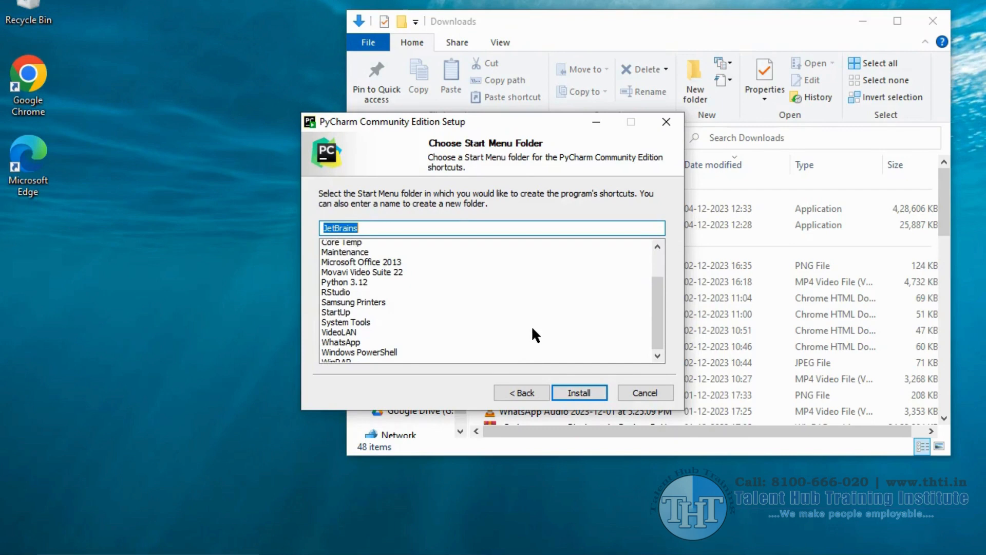
click(587, 393)
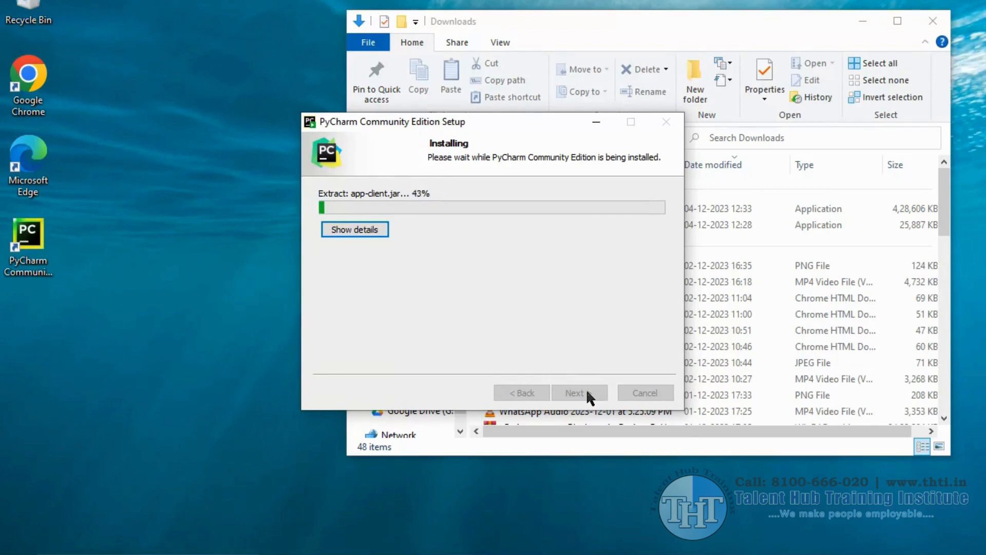
click(358, 235)
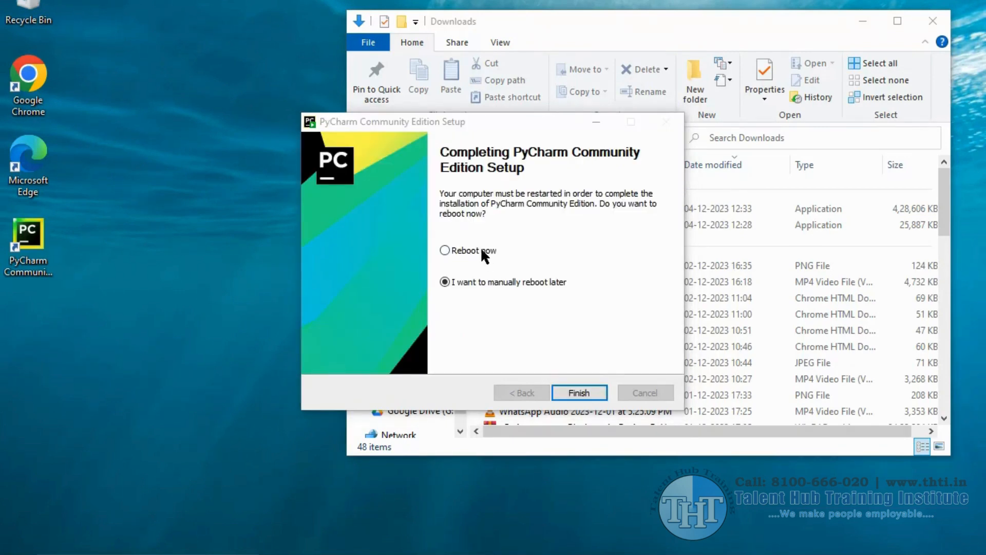
- Finish the PyCharm setup with the "Reboot now" option
click(445, 249)
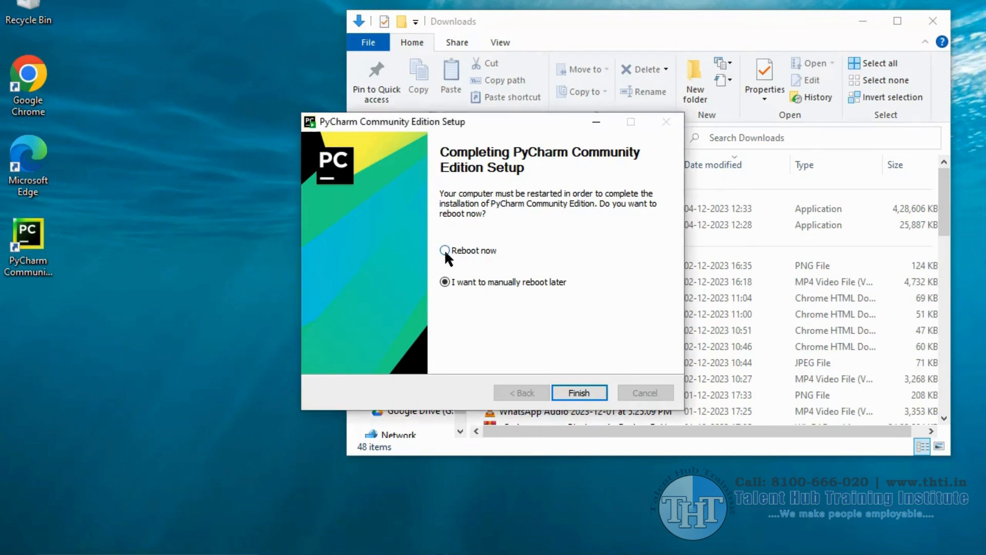
click(445, 282)
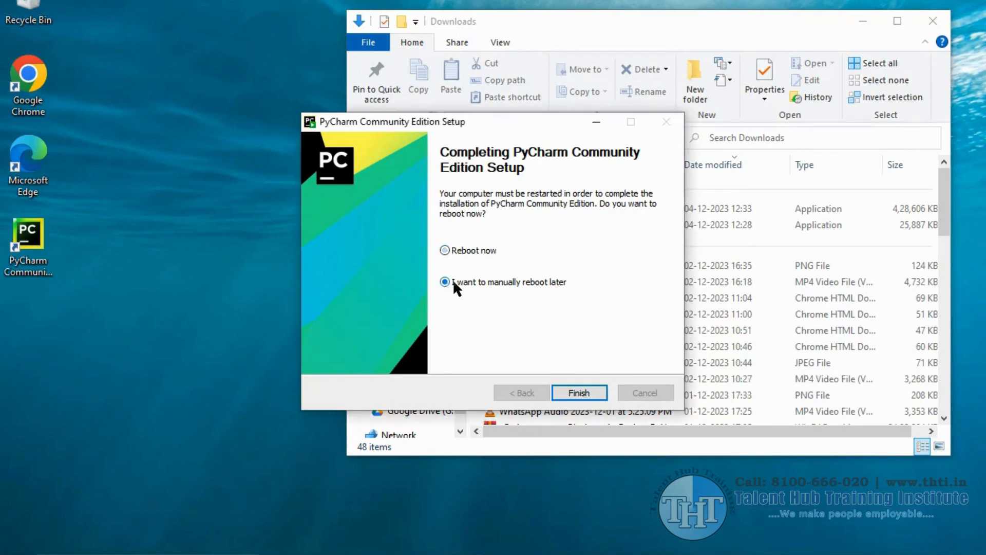
click(444, 250)
click(577, 391)
- Launch PyCharm Community Edition 2023.2.5 and accept the terms of its User Agreement
double_click(28, 234)
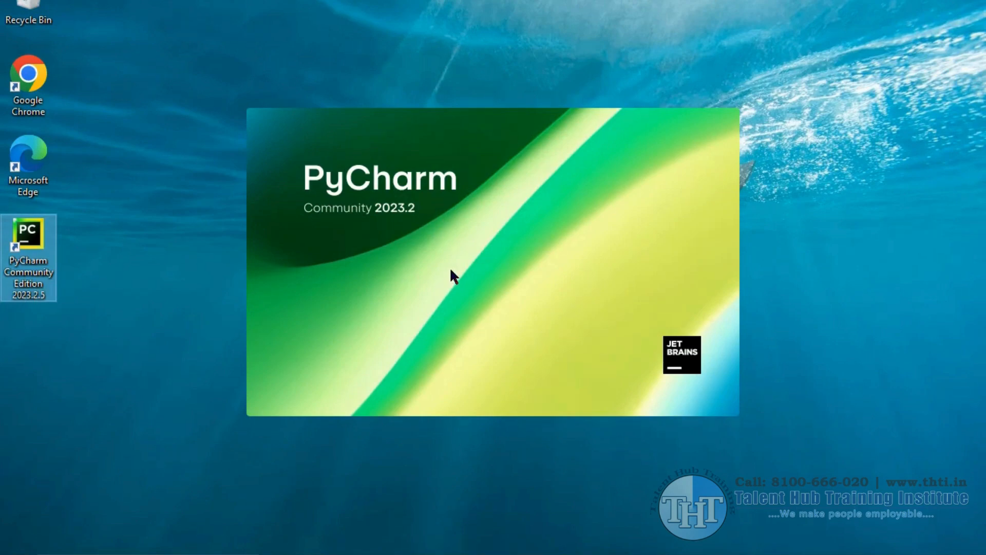
scroll(600, 313, down, 15)
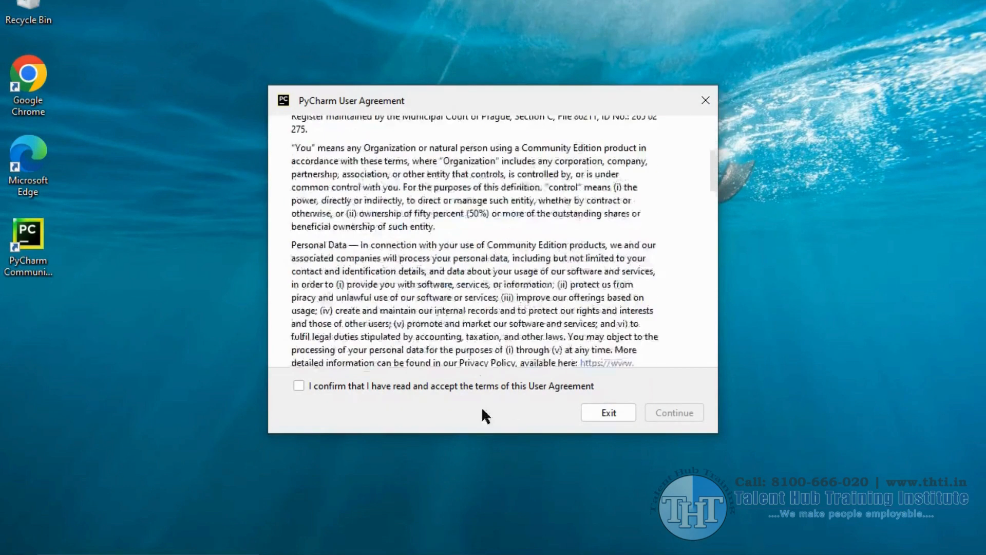
scroll(384, 297, down, 10)
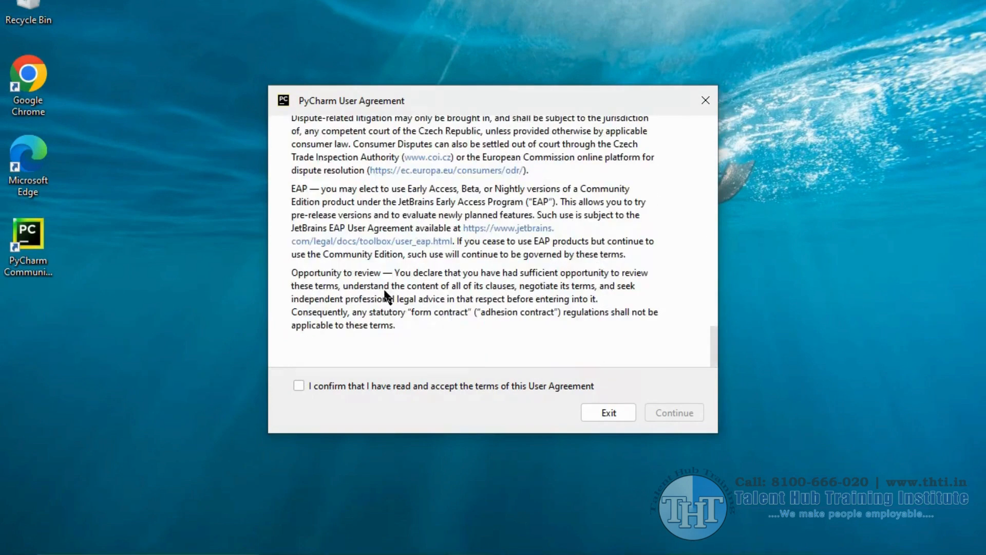
click(298, 385)
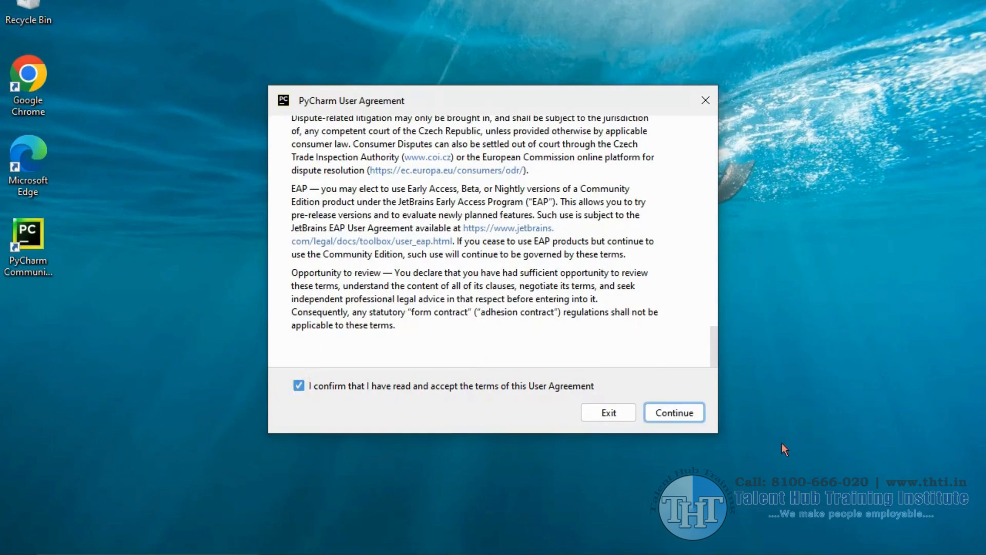
click(676, 413)
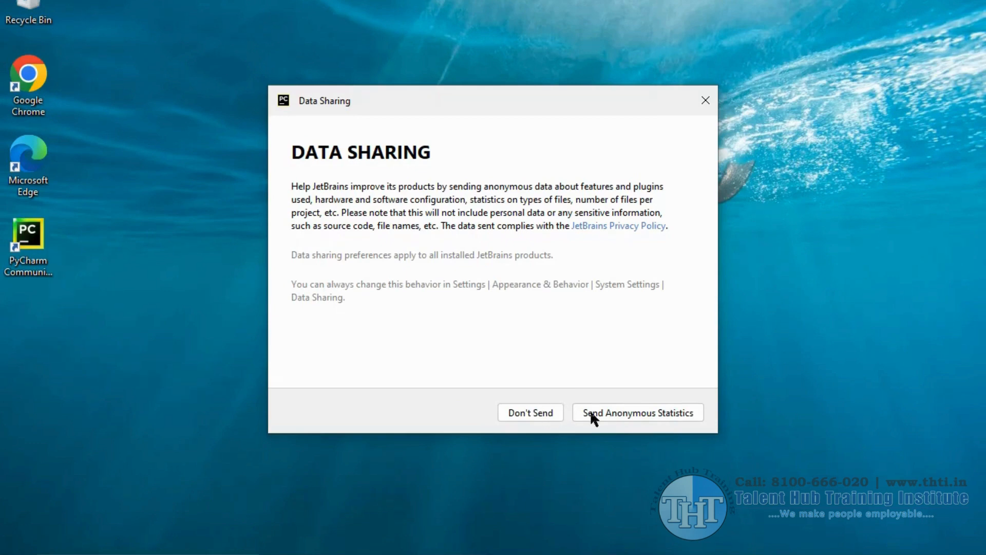
- Agree to send anonymous statistics and create pythonProject with a new Virtualenv environment, the Python312 base interpreter and a main.py welcome script
click(629, 414)
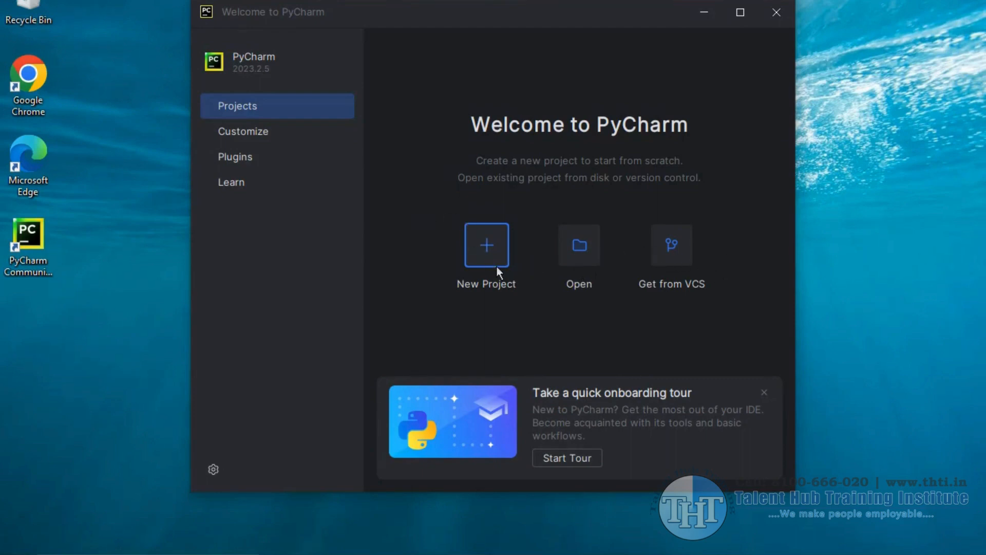
click(494, 252)
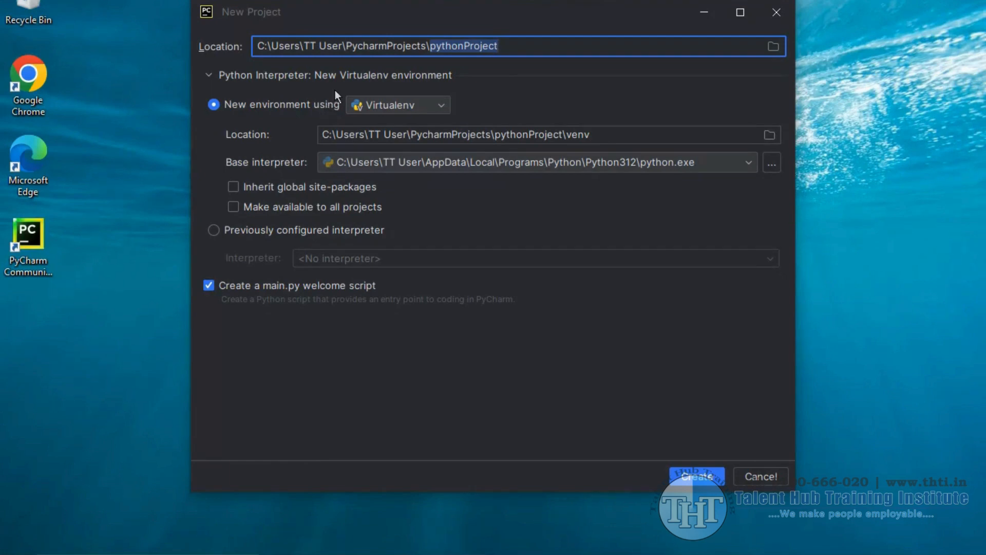
click(698, 478)
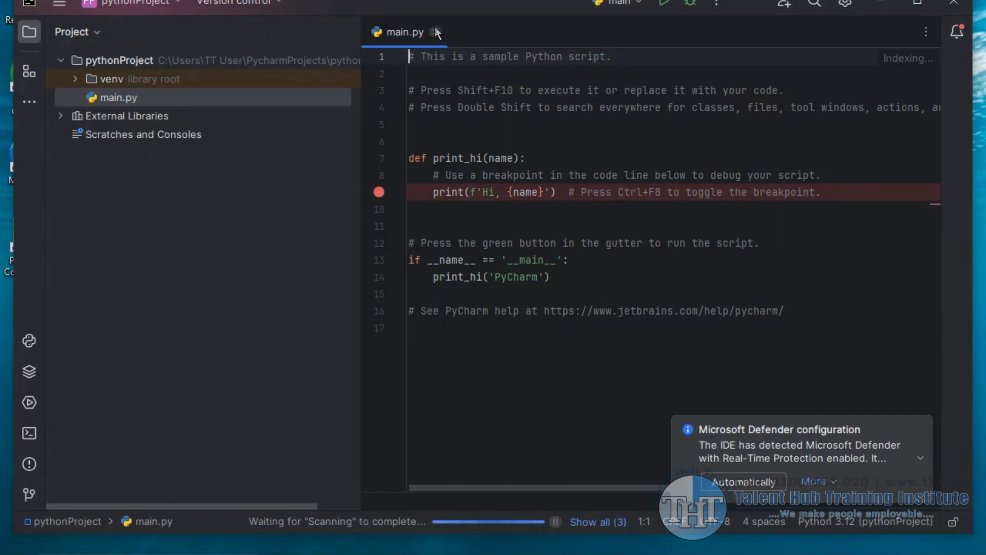
- Switch the project tree to the Project Files view and select the pythonProject root folder
click(81, 40)
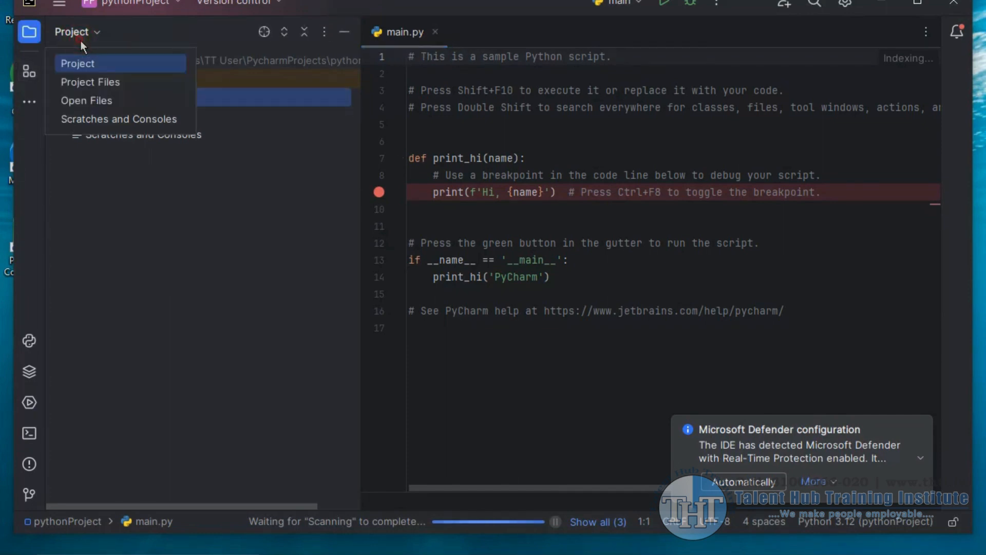
click(100, 85)
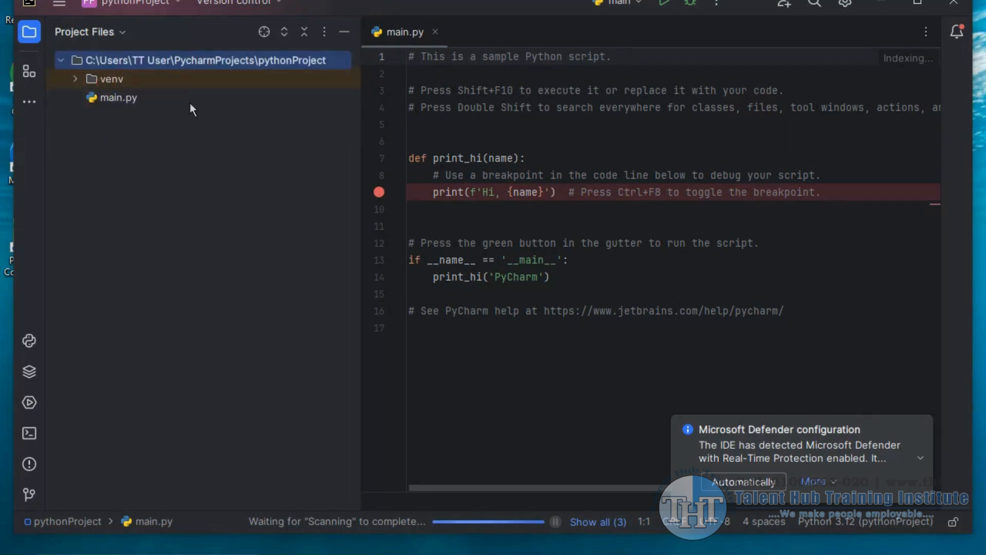
click(177, 96)
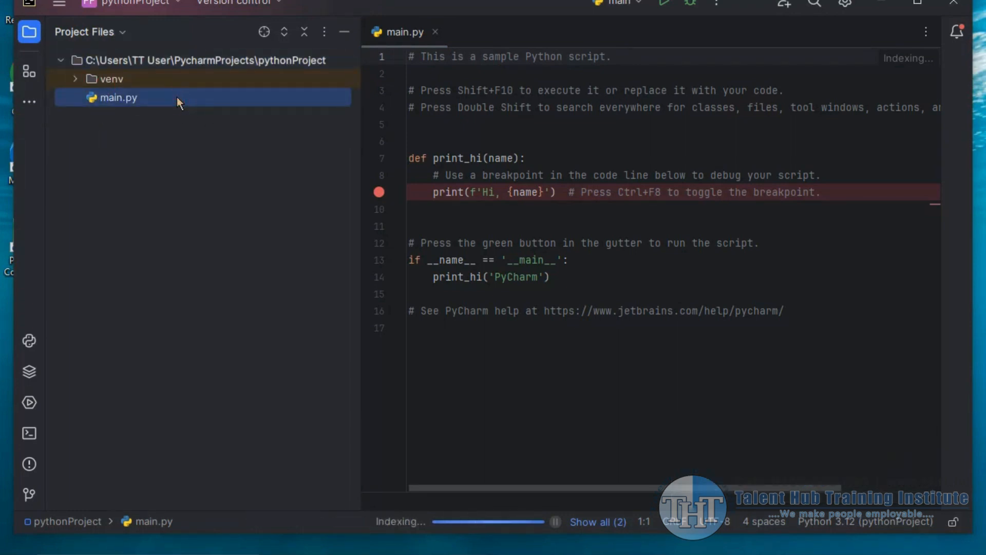
click(156, 58)
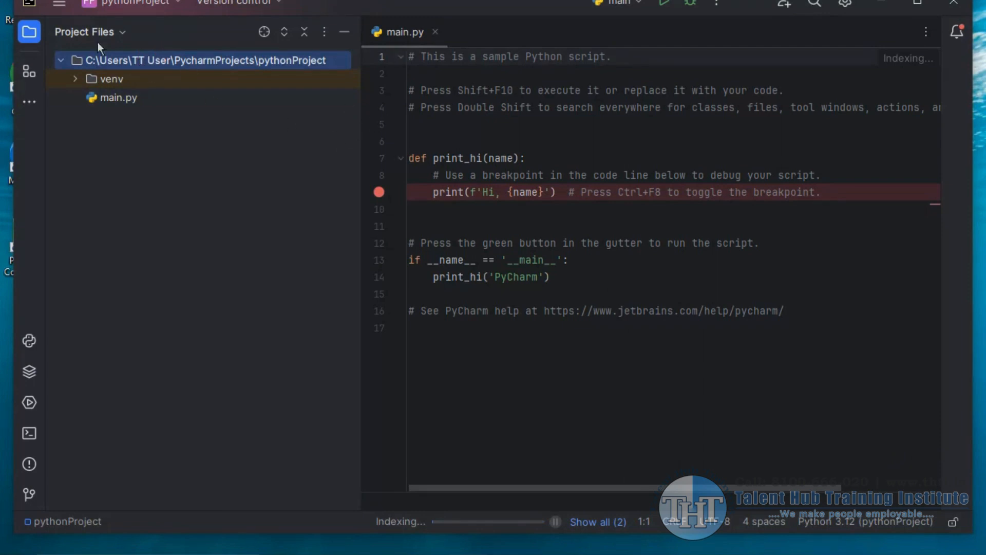
click(54, 5)
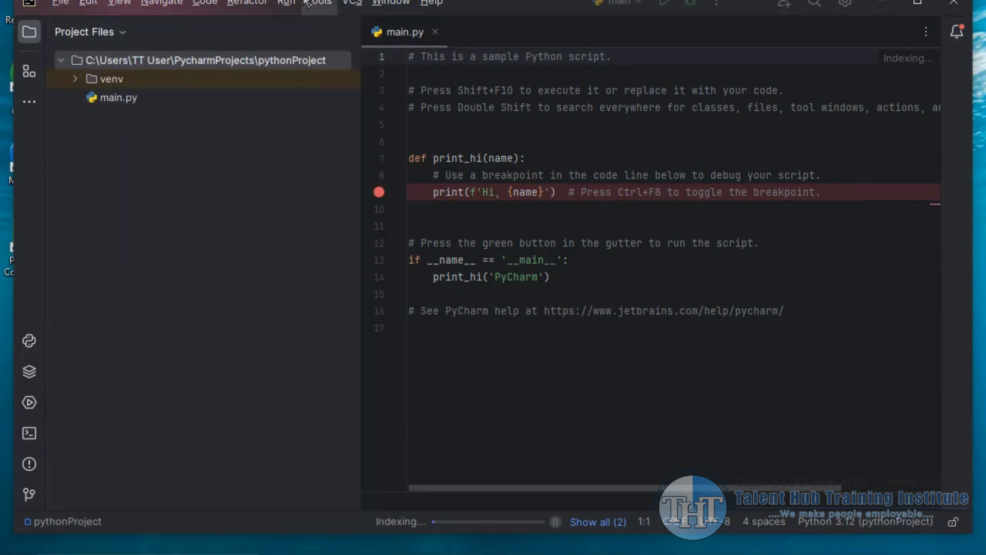
click(287, 3)
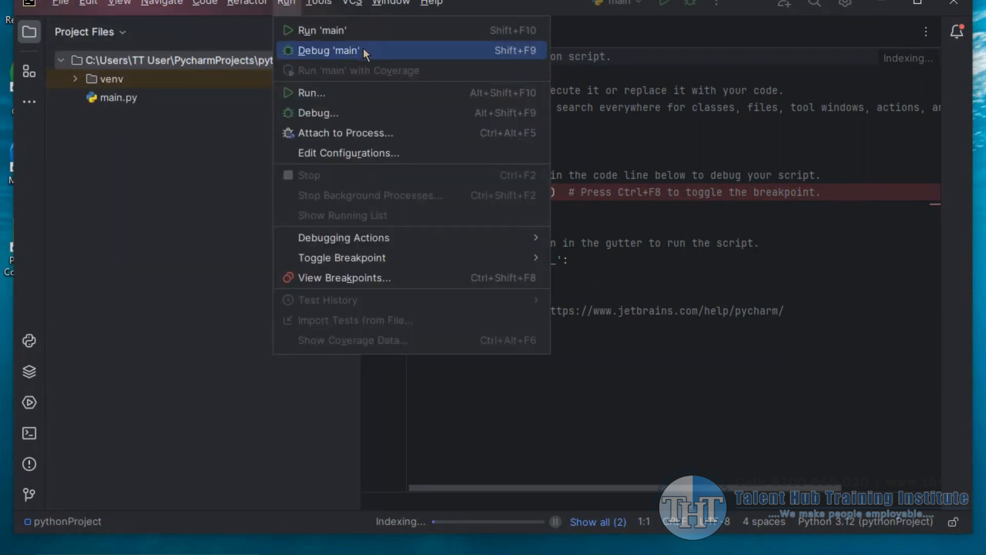
click(408, 349)
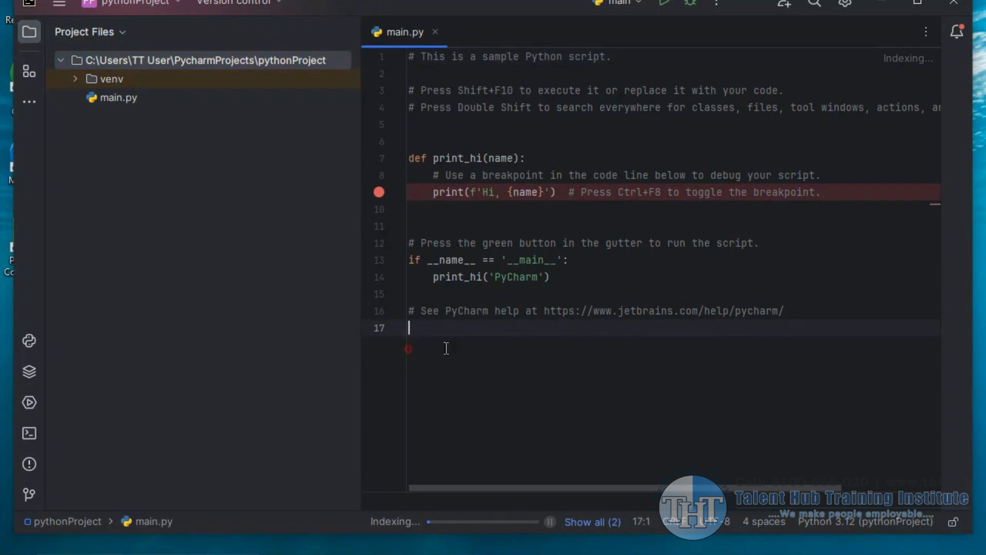
- Add the statement print("hi viewers") on line 17 of main.py
click(645, 336)
text(print)
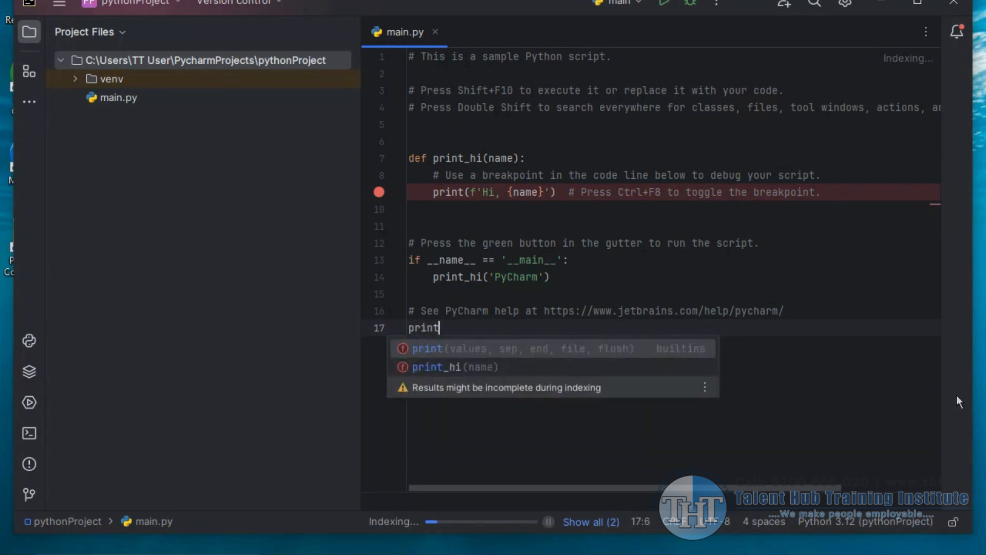
text(()
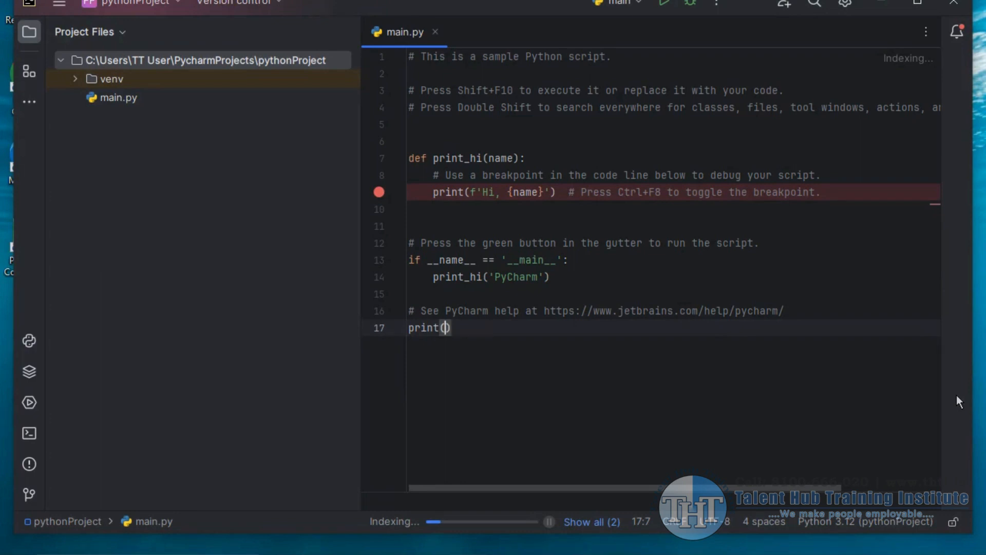
text(")
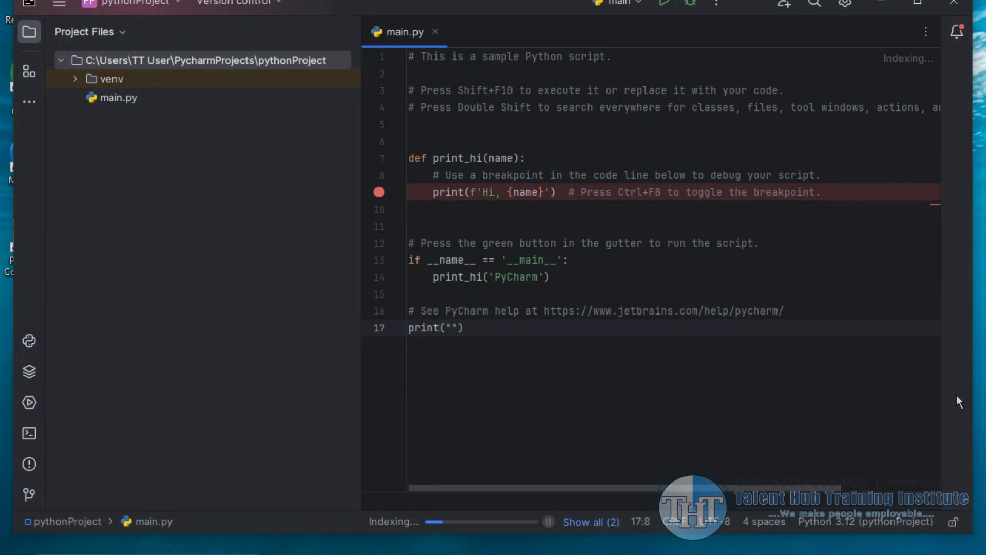
text(hi view)
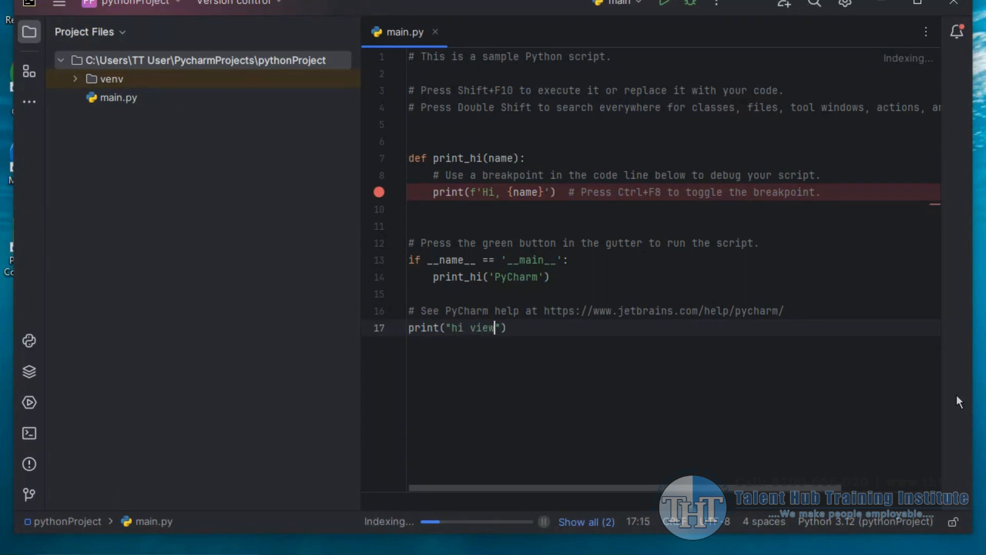
text(ers)
- Start debugging main and allow PyCharm through Windows Defender Firewall on public networks
click(59, 6)
mouse_move(286, 3)
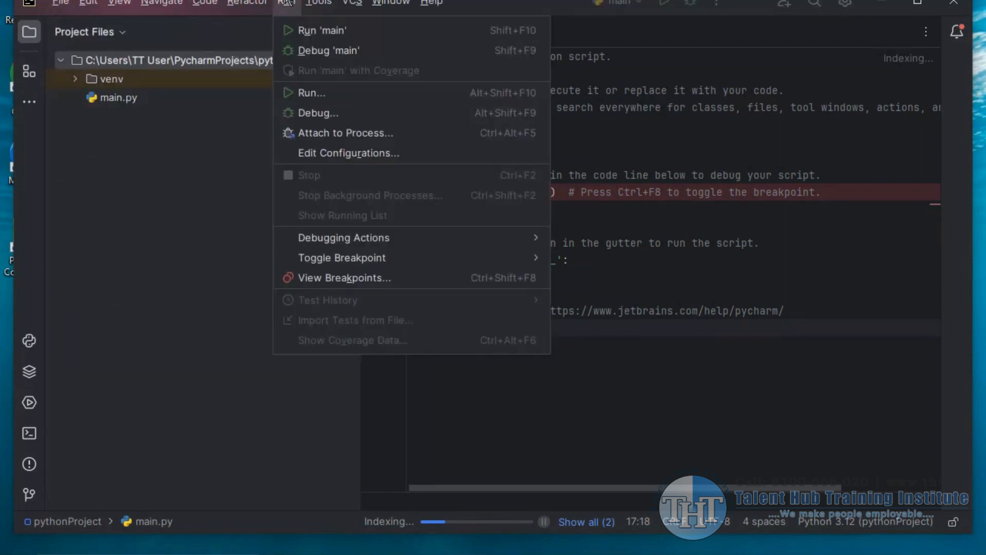
click(340, 51)
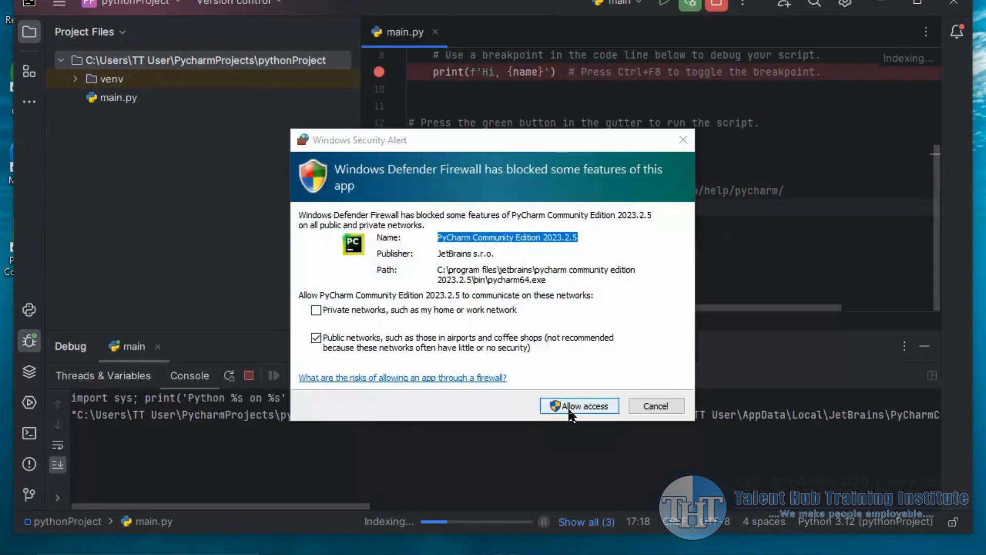
click(577, 408)
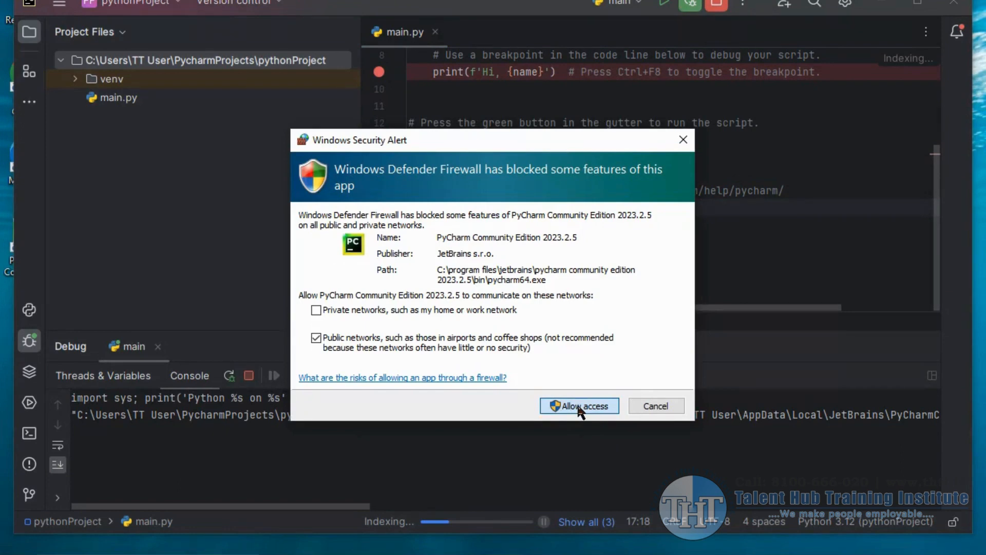
click(579, 406)
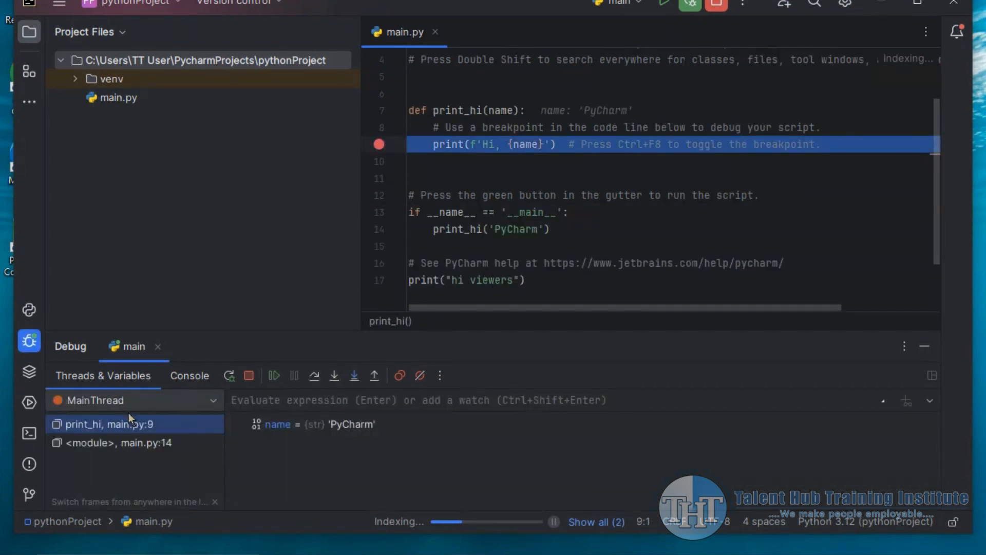
- Examine the MainThread's print_hi and <module> frames with their variables and the matching code lines in main.py
click(149, 402)
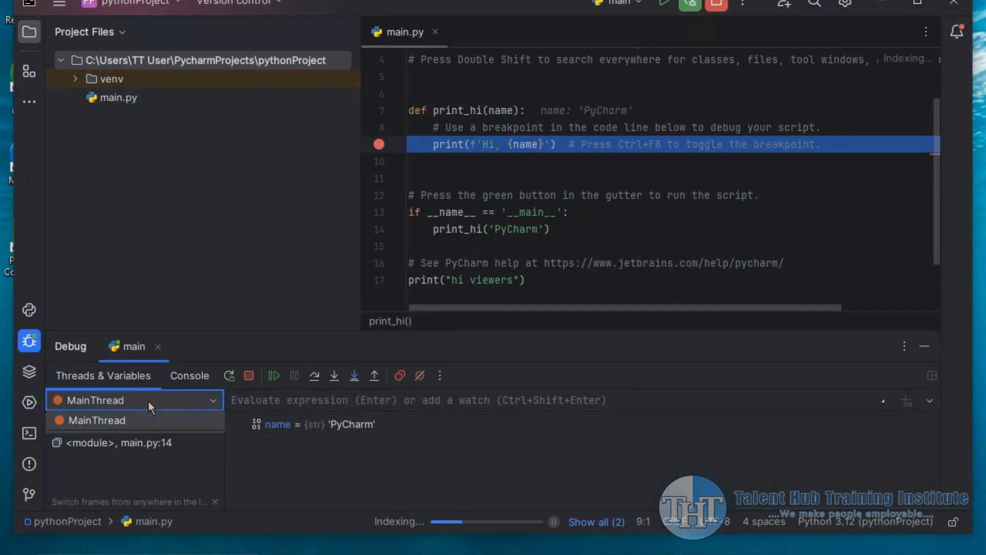
click(121, 420)
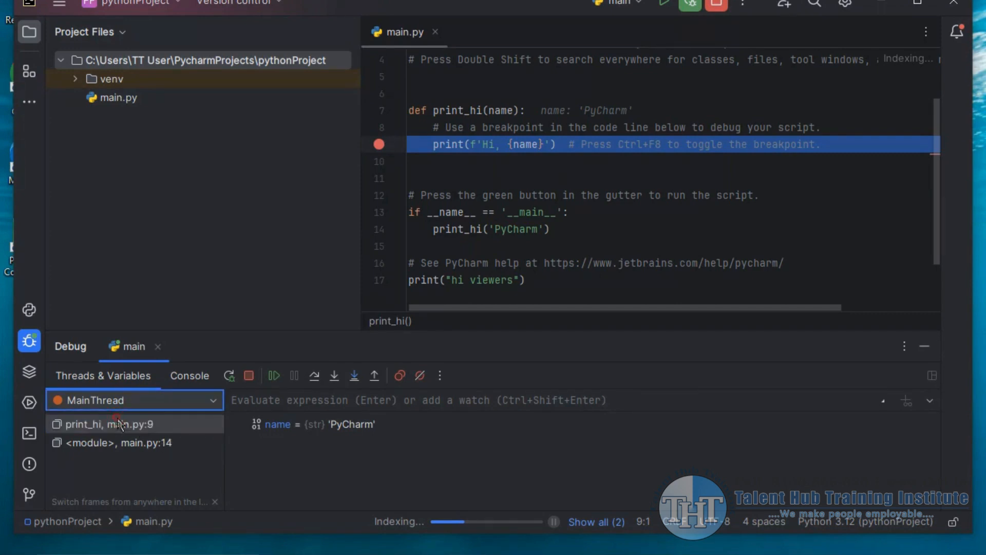
click(363, 426)
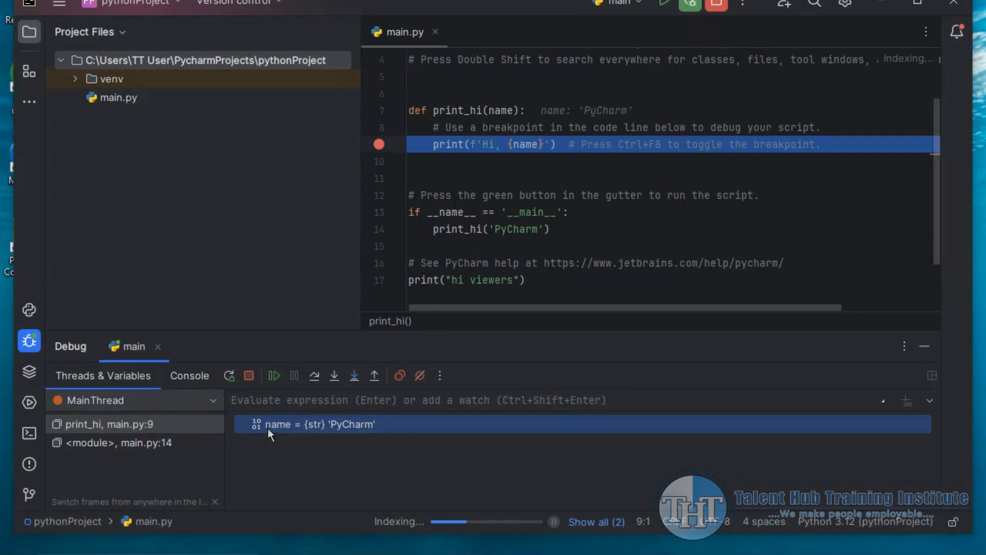
click(184, 443)
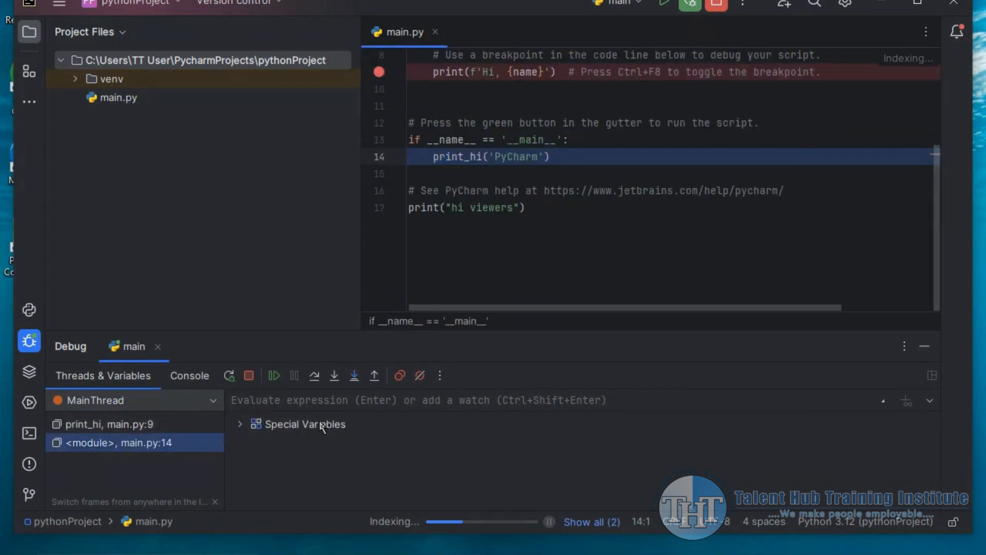
scroll(588, 160, up, 2)
scroll(565, 169, down, 1)
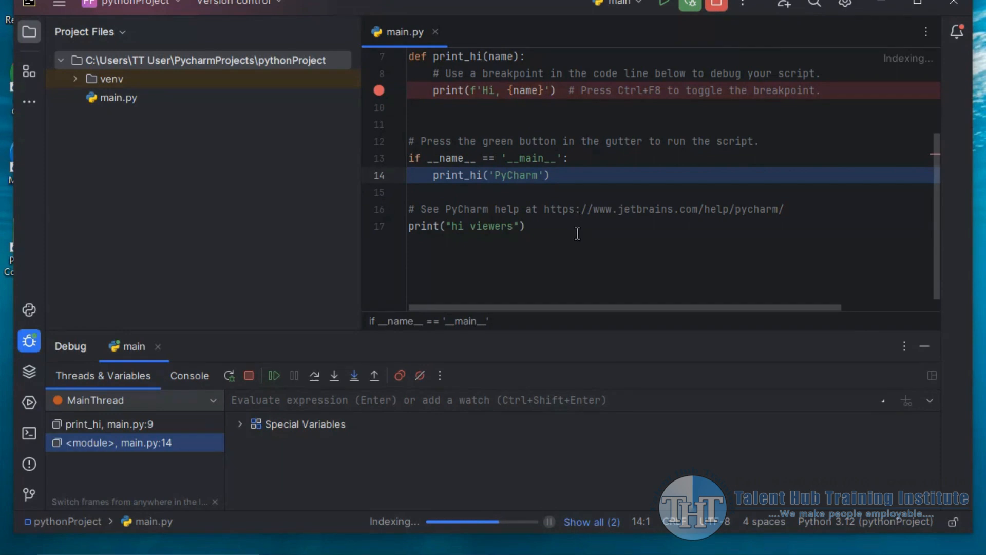
click(931, 402)
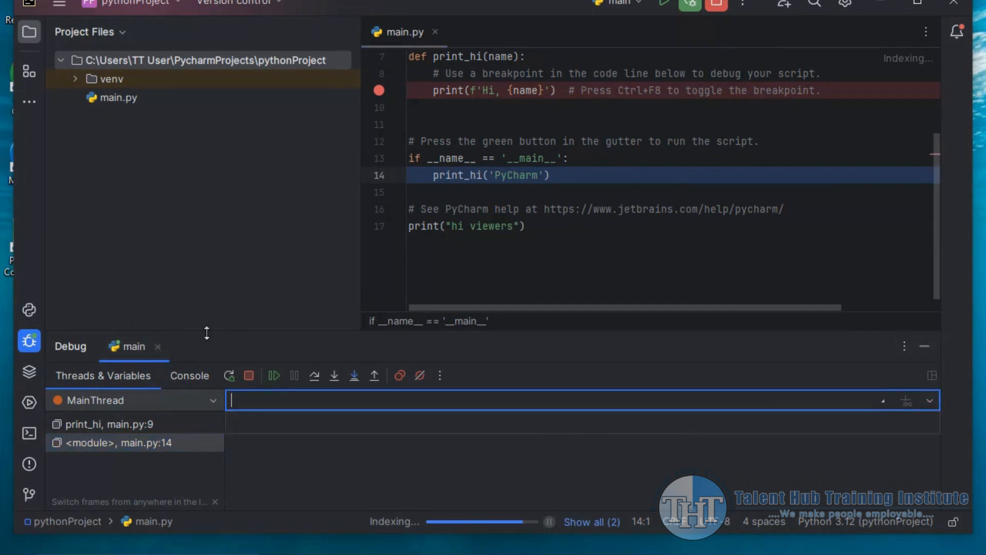
click(277, 347)
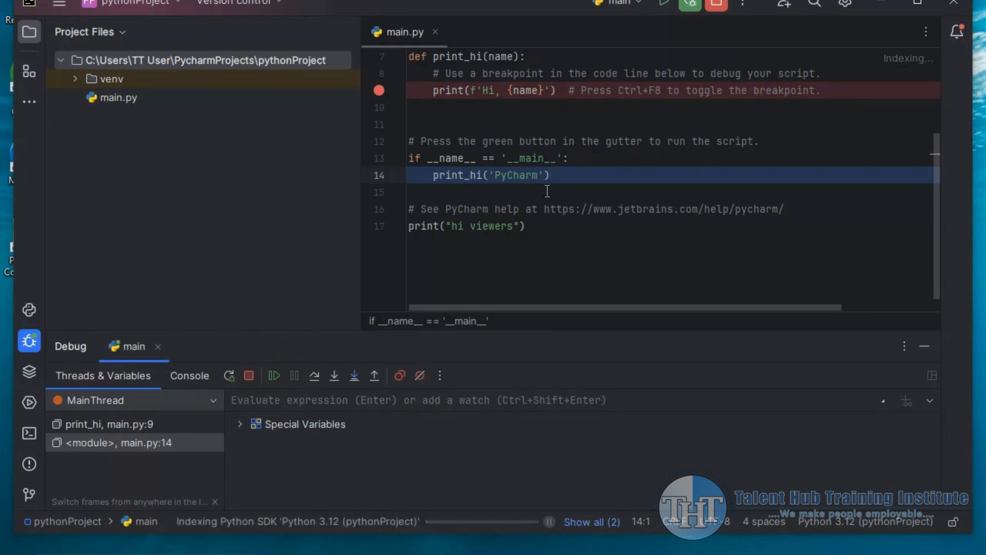
click(508, 226)
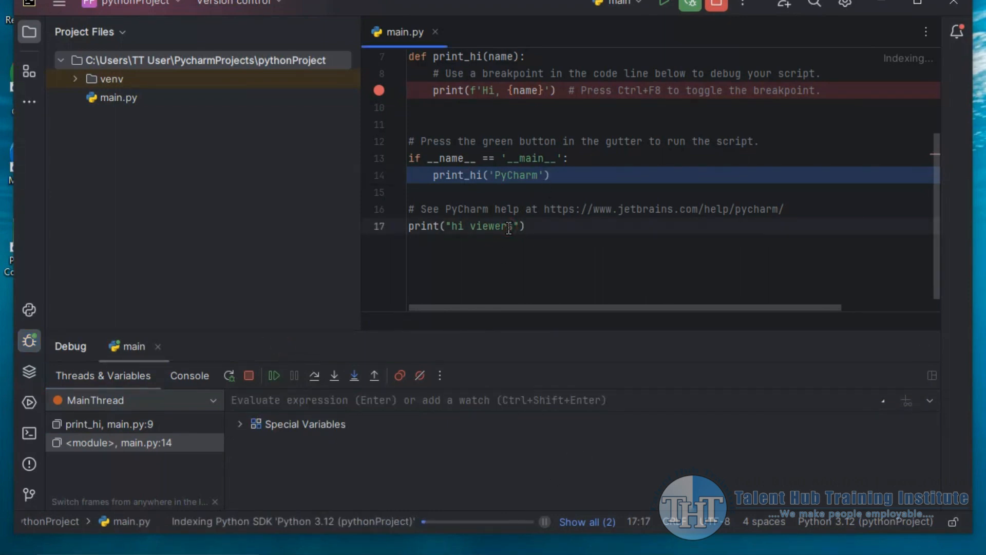
- Restart the debugging of main, stopping the process that is already running
click(59, 3)
click(292, 8)
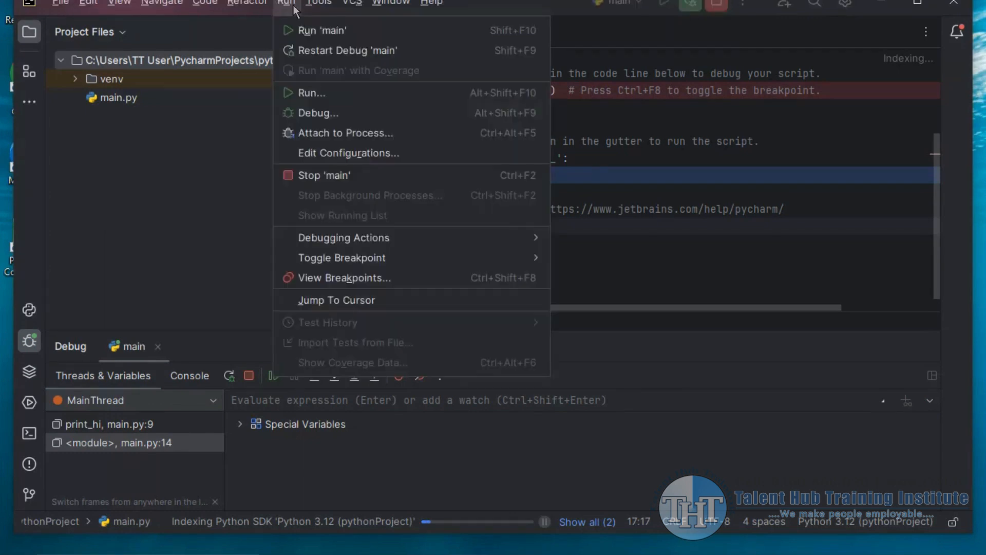
click(325, 51)
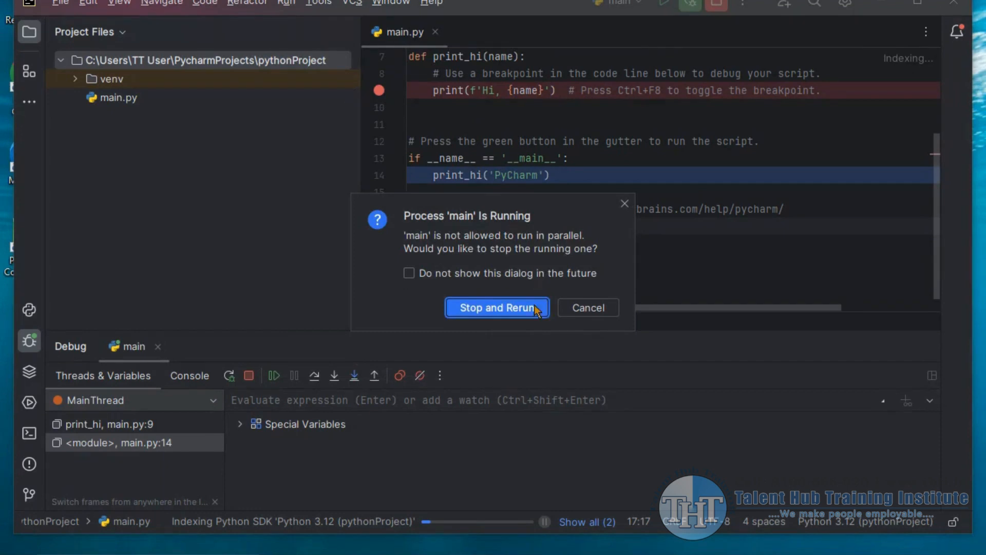
click(513, 309)
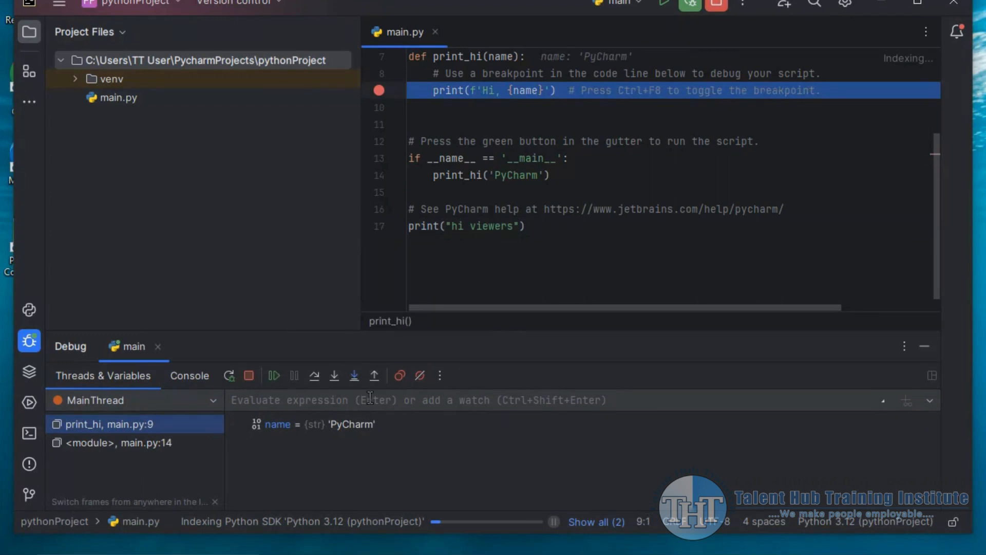
- Inspect the name variable and the <module> frame of the restarted debug session against the code in main.py
click(327, 427)
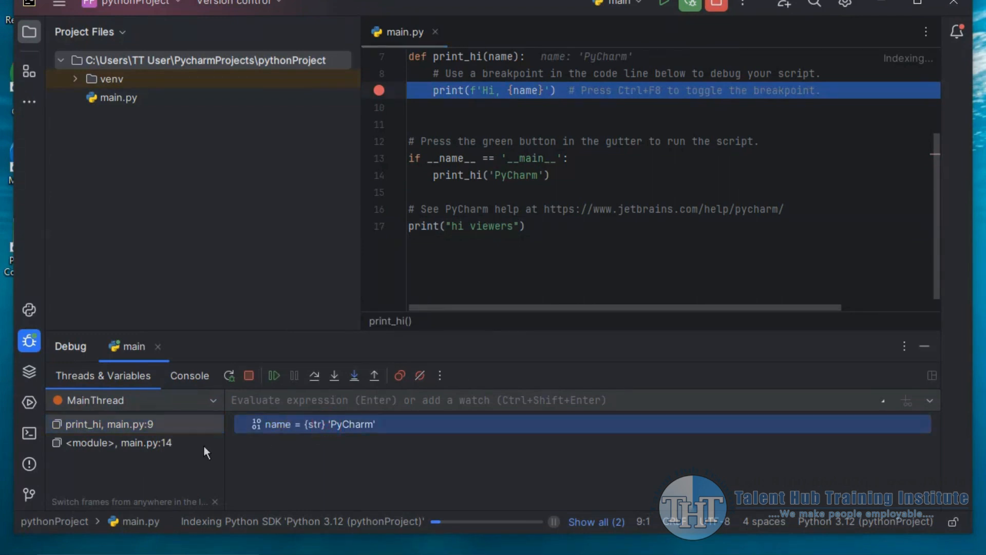
click(186, 444)
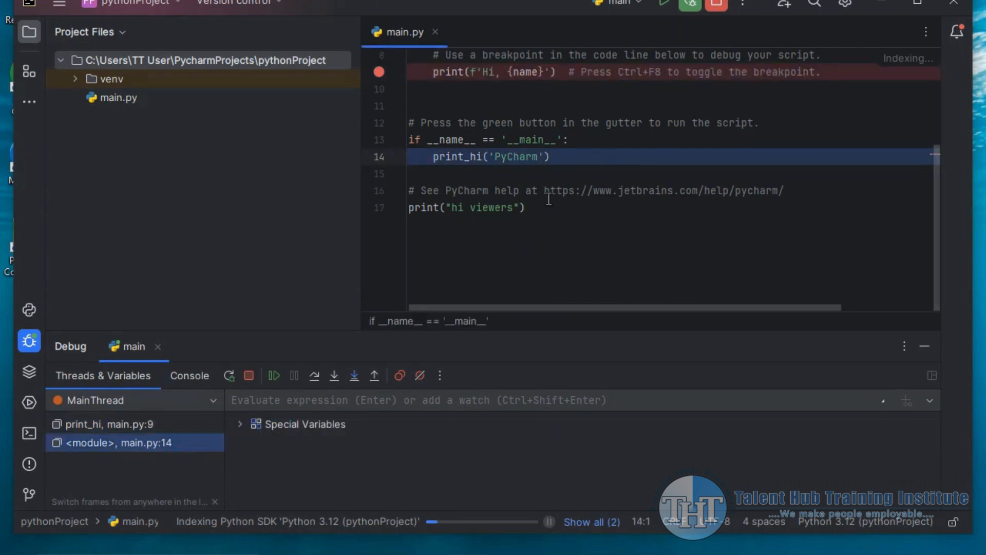
click(507, 207)
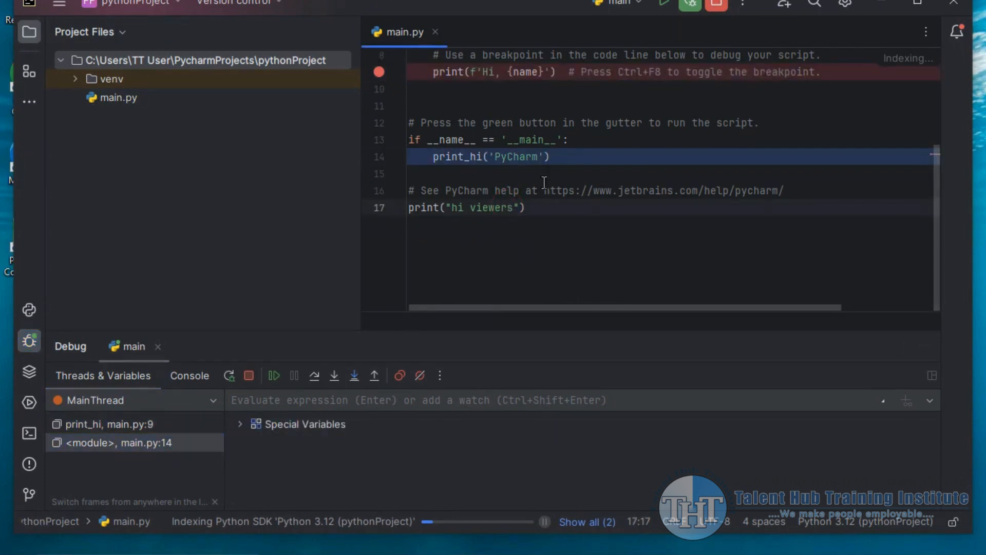
click(557, 139)
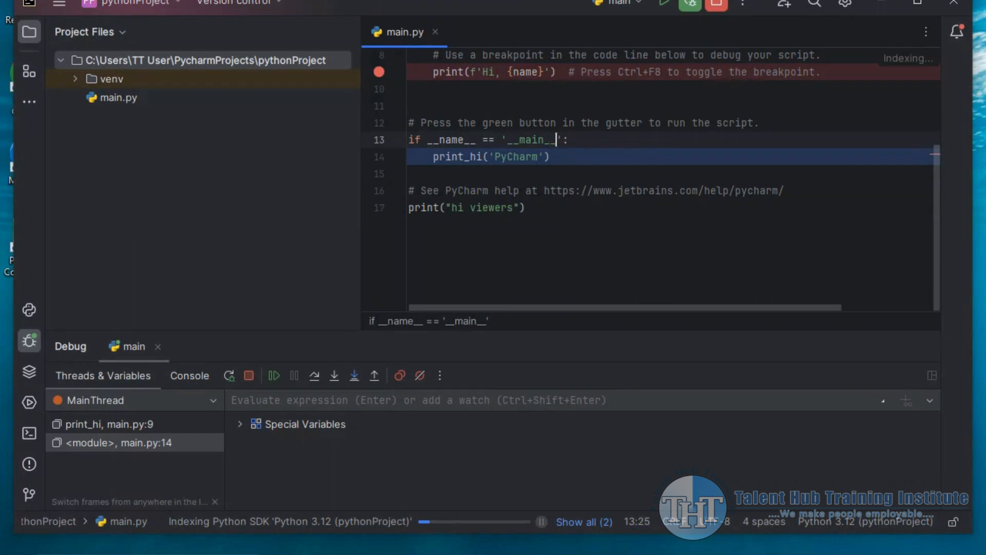
- Close PyCharm and terminate the running process 'main'
click(965, 4)
click(519, 302)
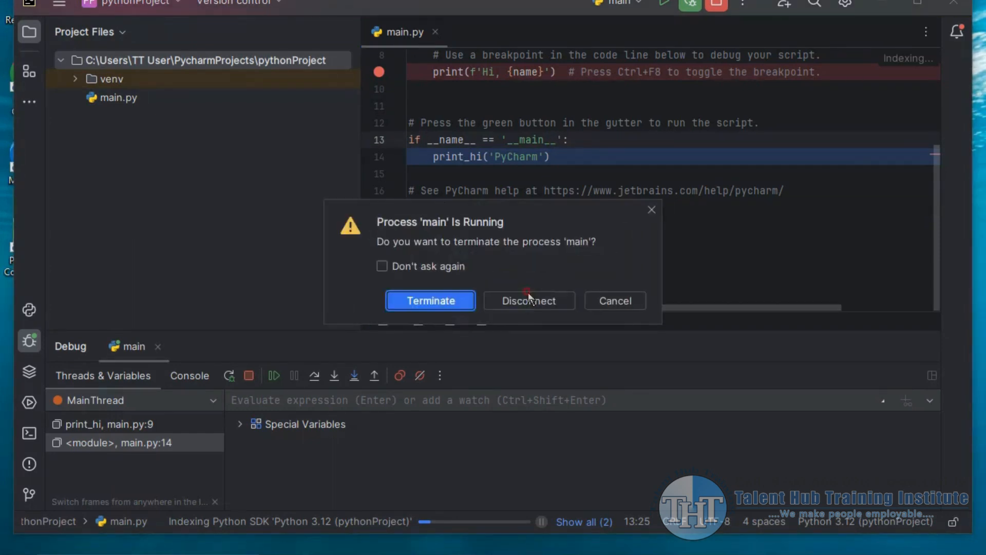
click(446, 301)
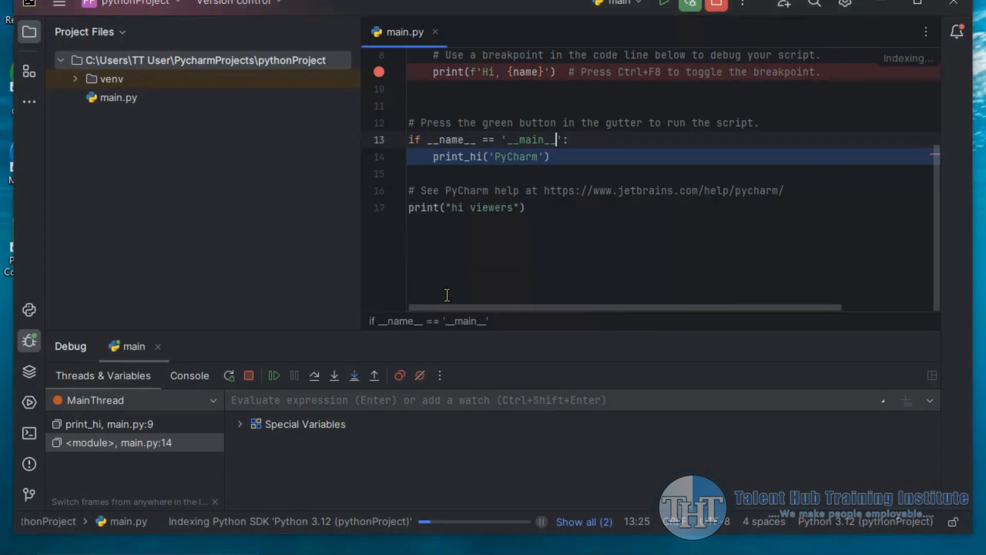